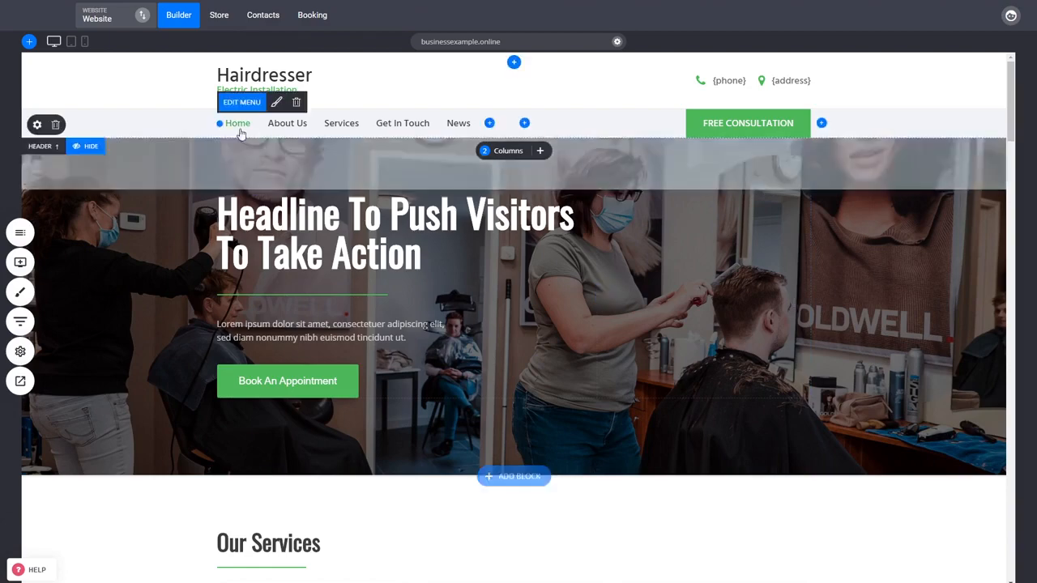
Start a new product of type Service in the store's product list
click(220, 18)
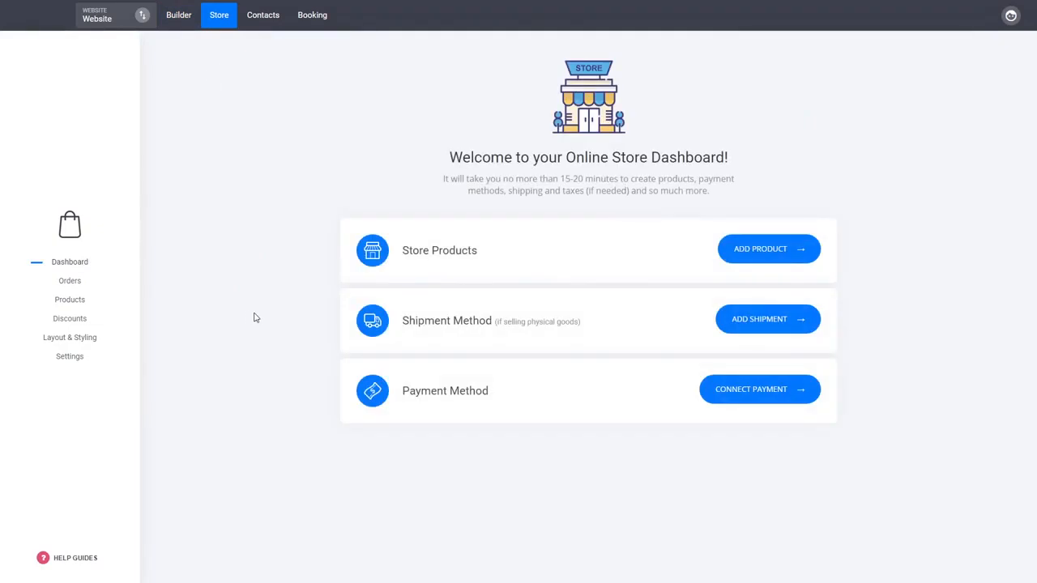
click(70, 300)
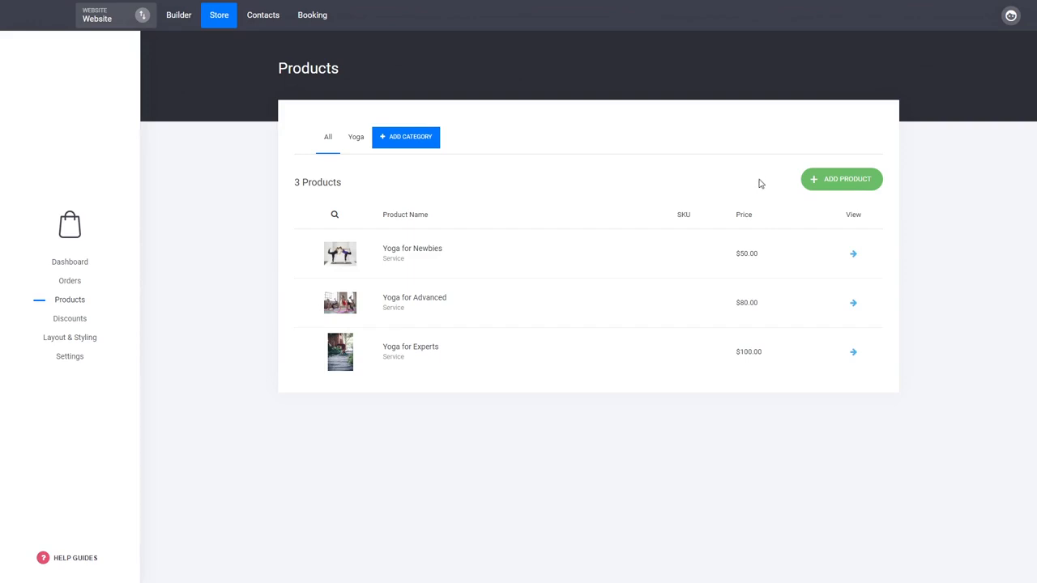
click(835, 186)
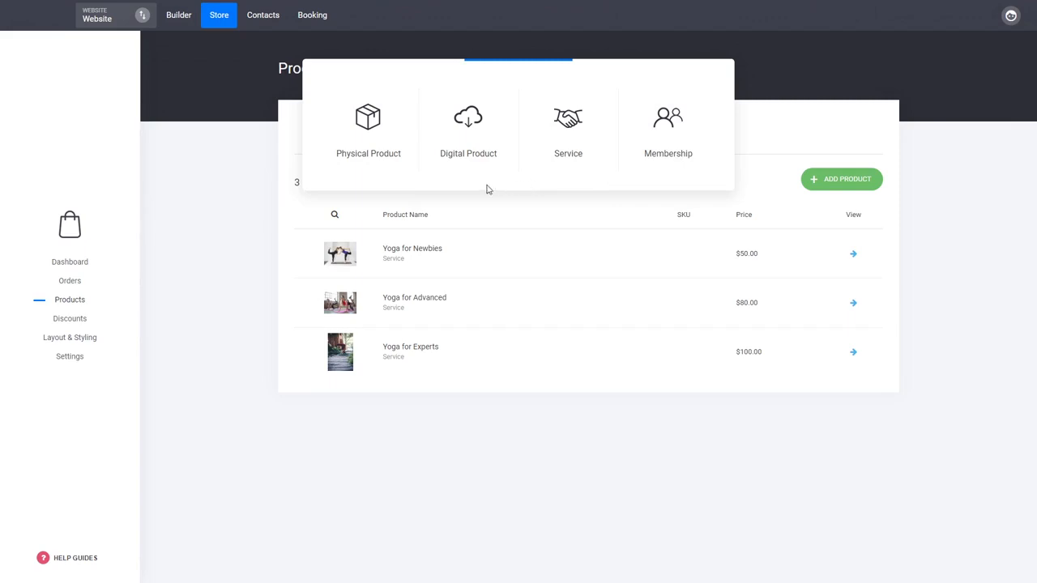
click(569, 154)
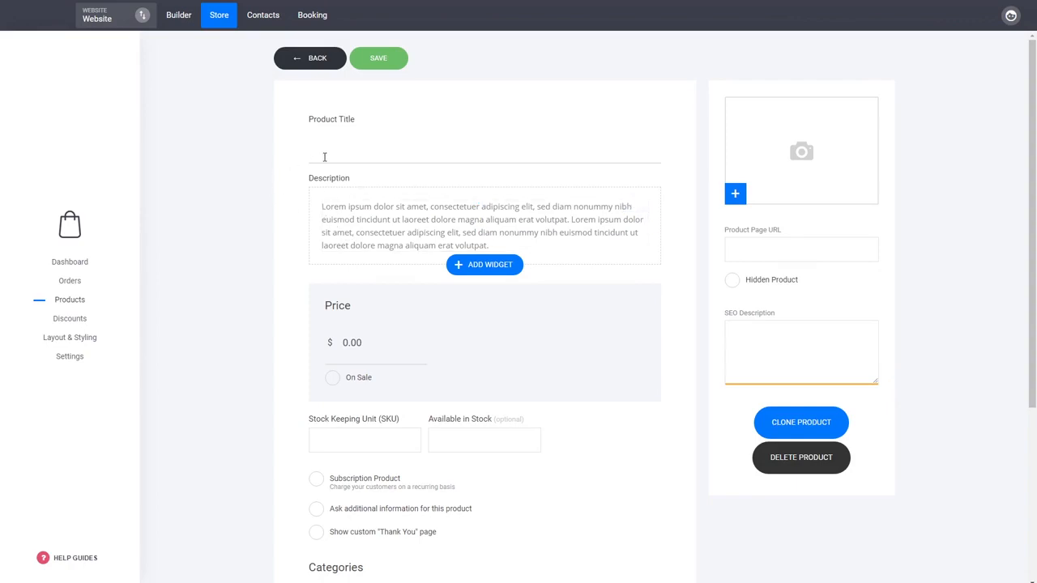
Title the new product "Service" and set its price to $10.00
text(Serveice)
drag(361, 351, 343, 351)
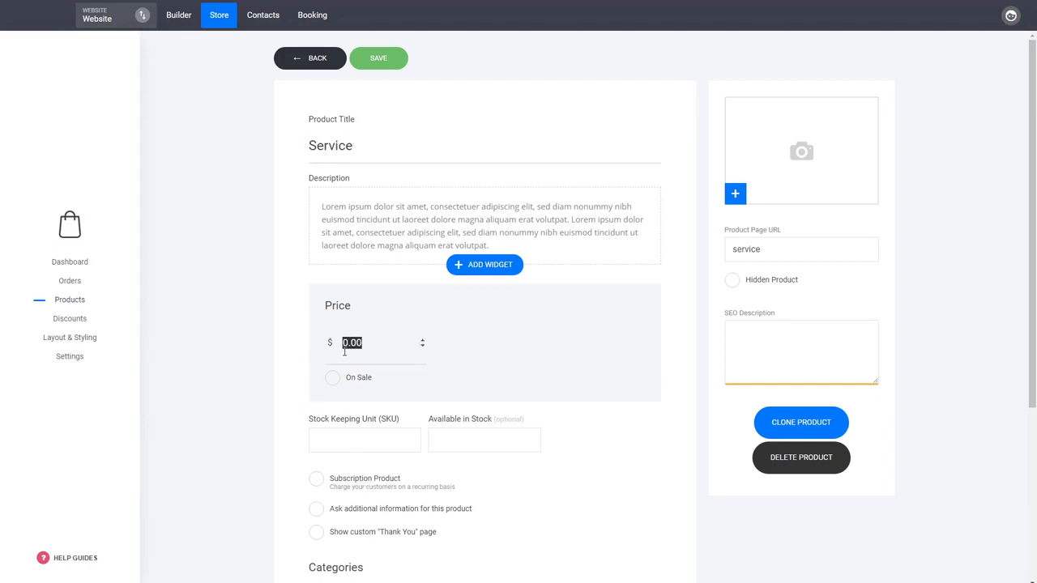
text(1)
Assign the Service product to the Yoga category and save the product
scroll(257, 357, down, 3)
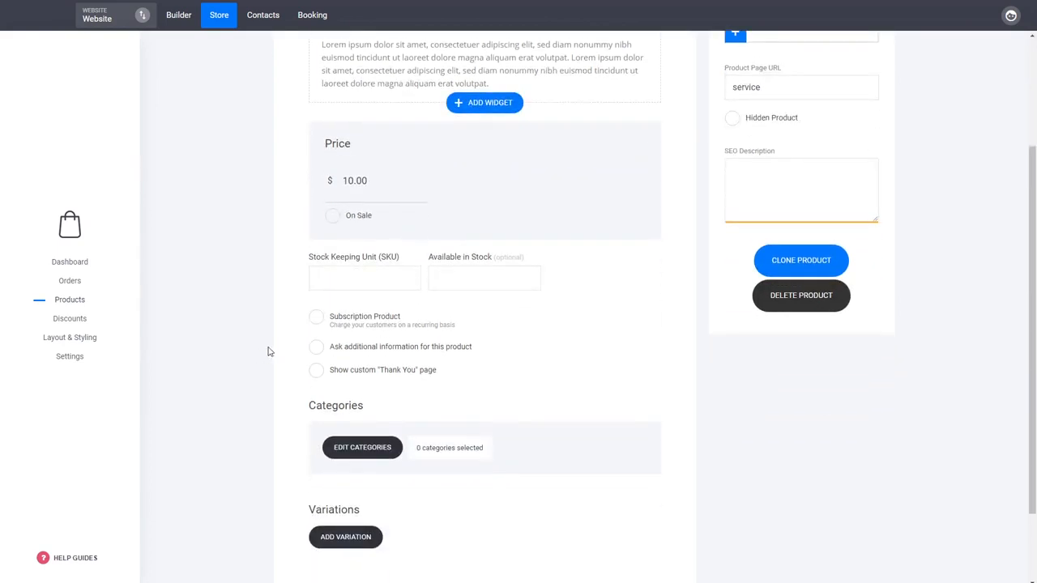
scroll(278, 342, up, 1)
scroll(279, 345, up, 1)
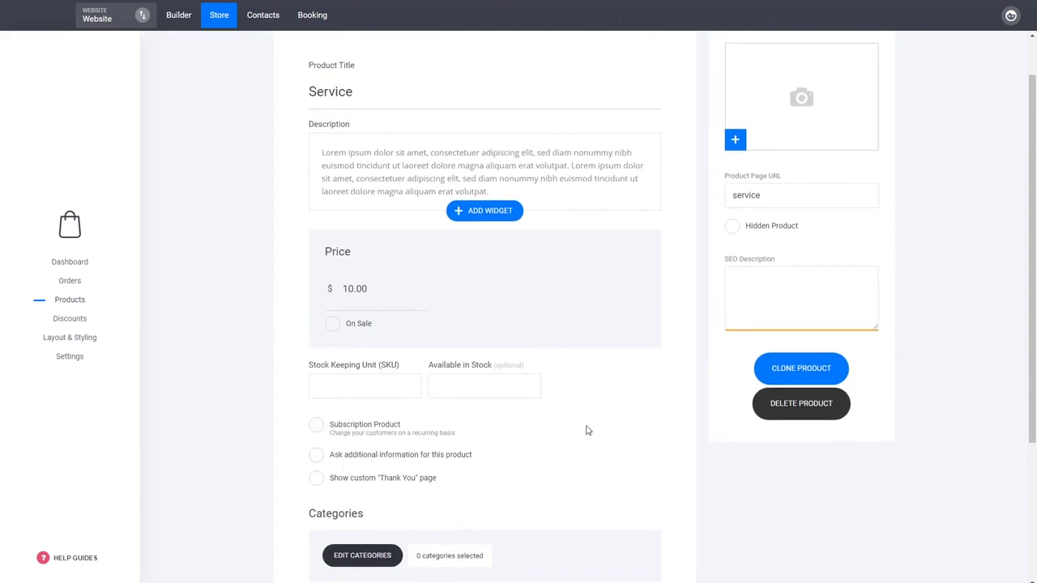
scroll(587, 428, up, 1)
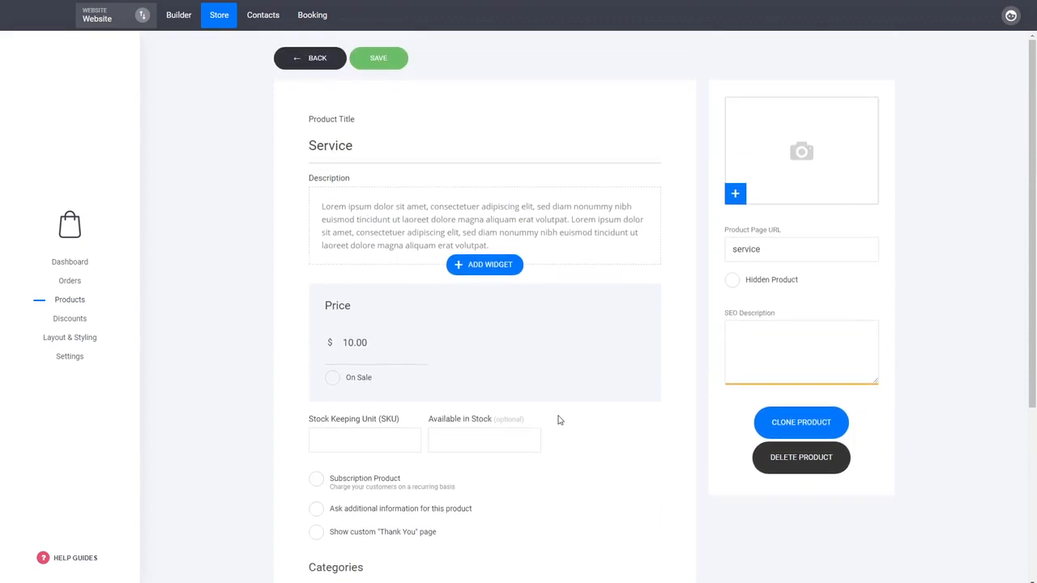
scroll(559, 420, down, 4)
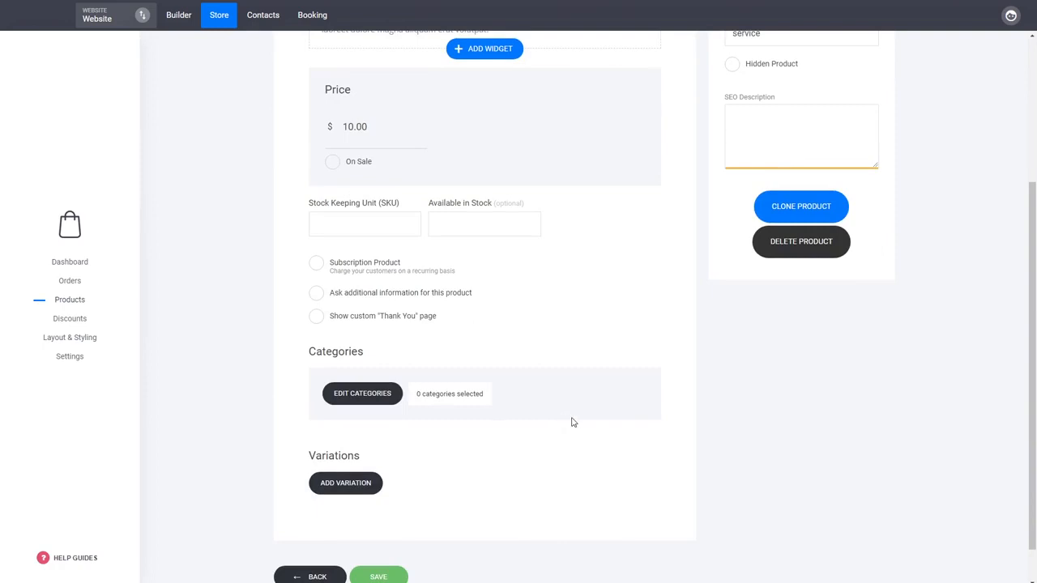
click(386, 396)
click(450, 131)
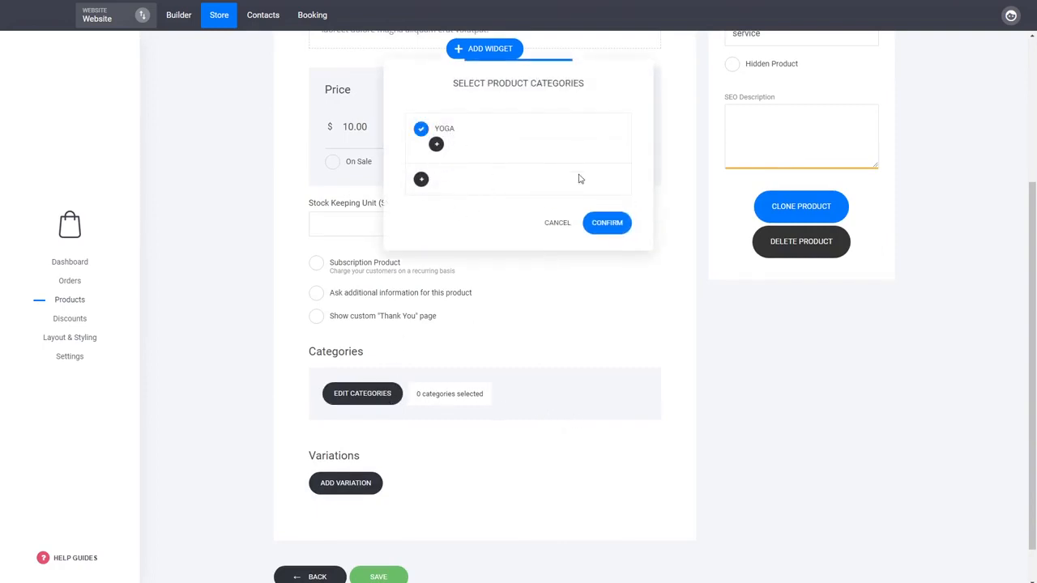
click(613, 227)
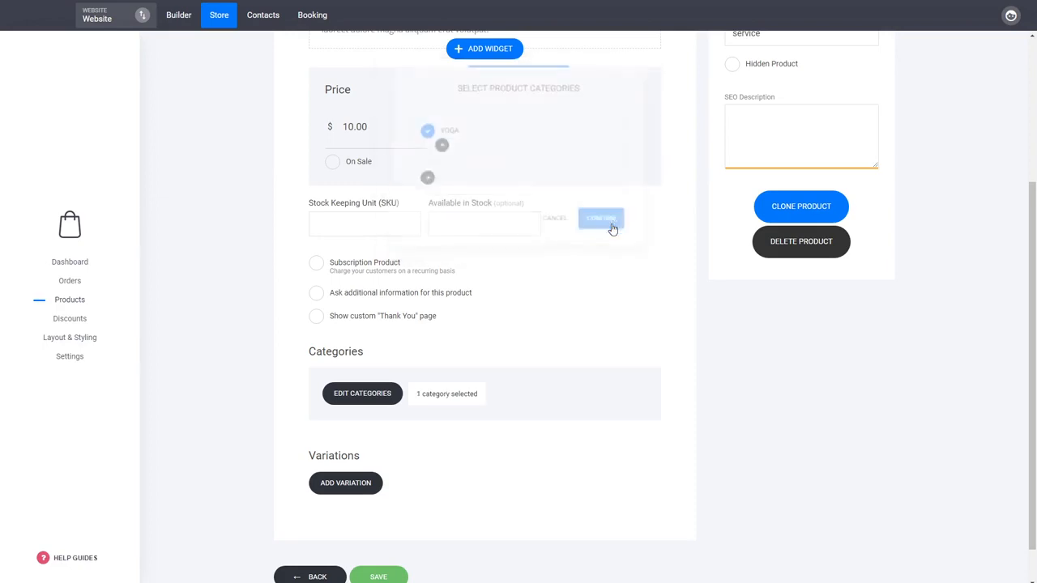
click(379, 577)
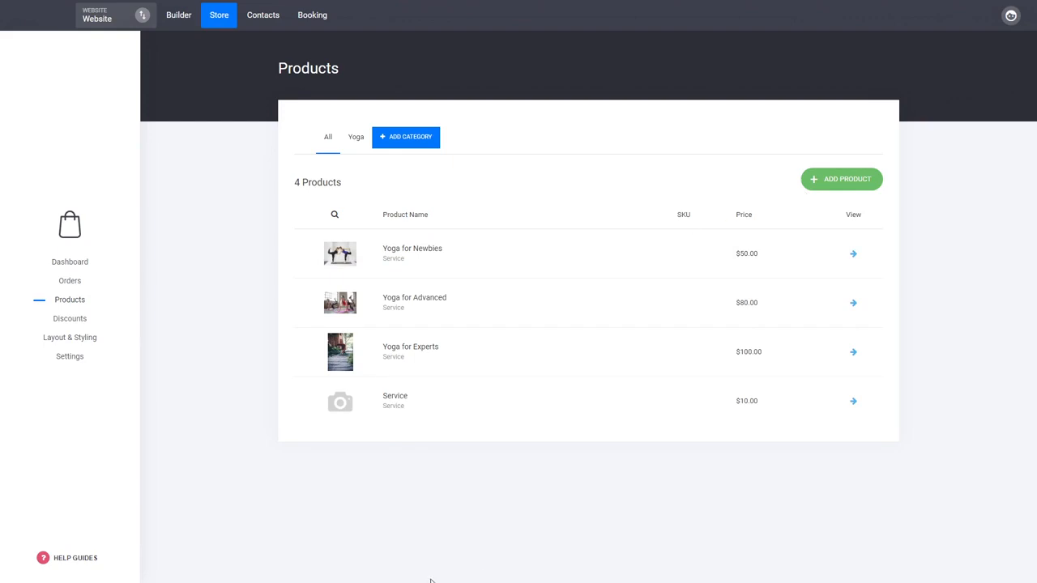
Reopen the saved Service product to view it, and return to the store dashboard
click(391, 401)
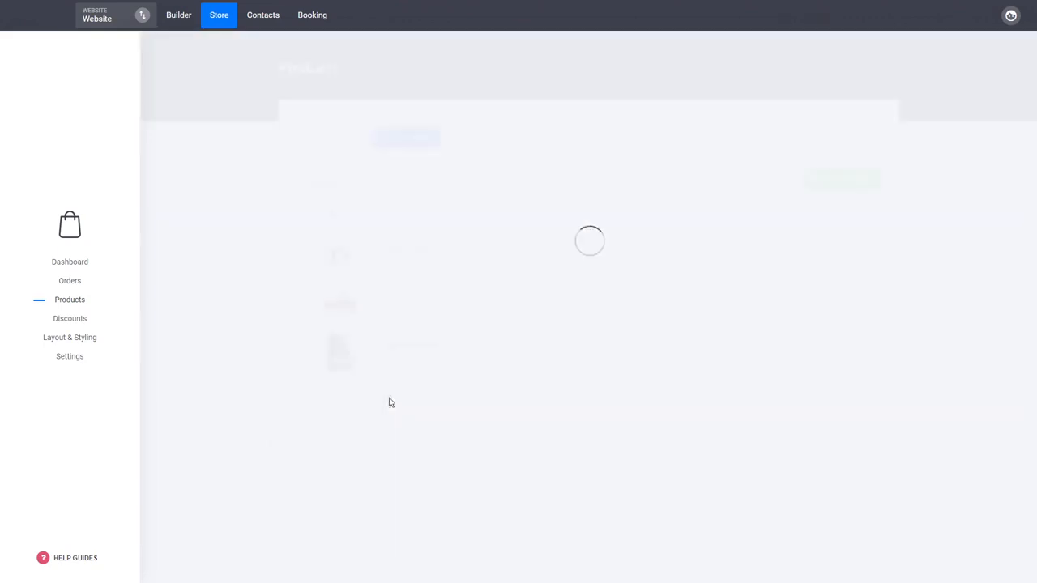
click(300, 64)
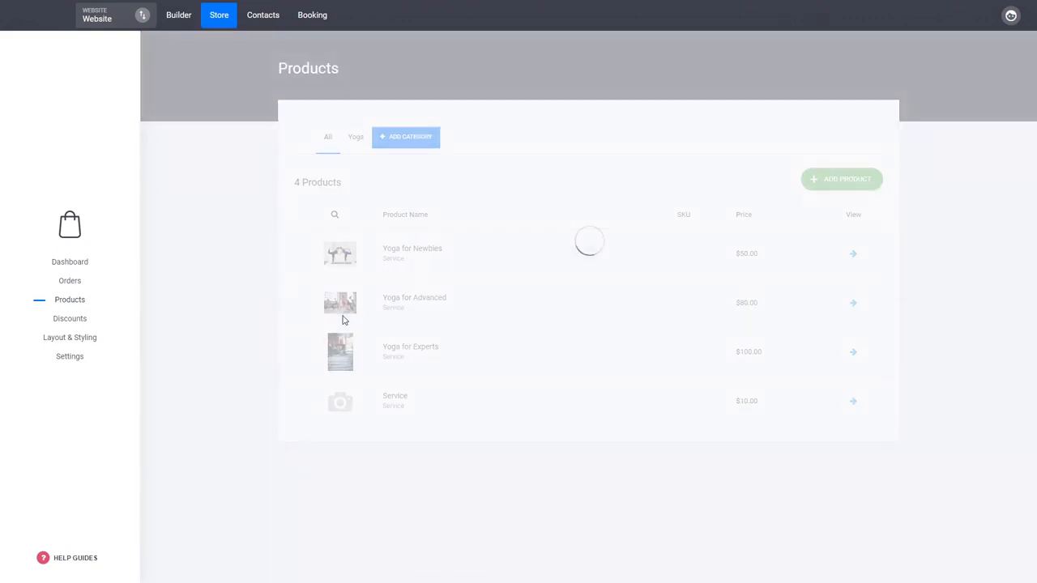
click(226, 17)
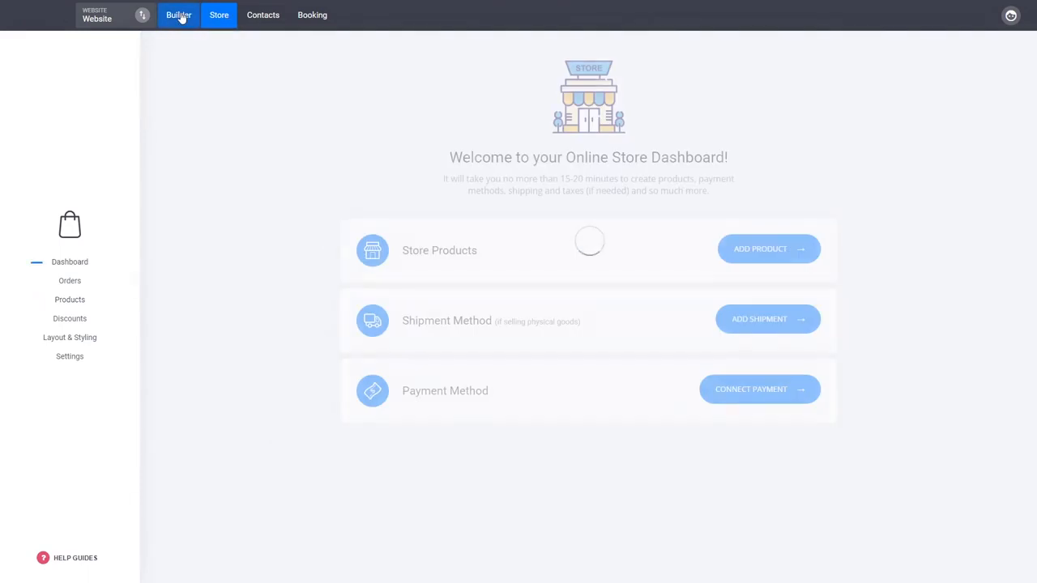
In the site builder, link the header's FREE CONSULTATION button to all store products, opening in the same tab
click(179, 15)
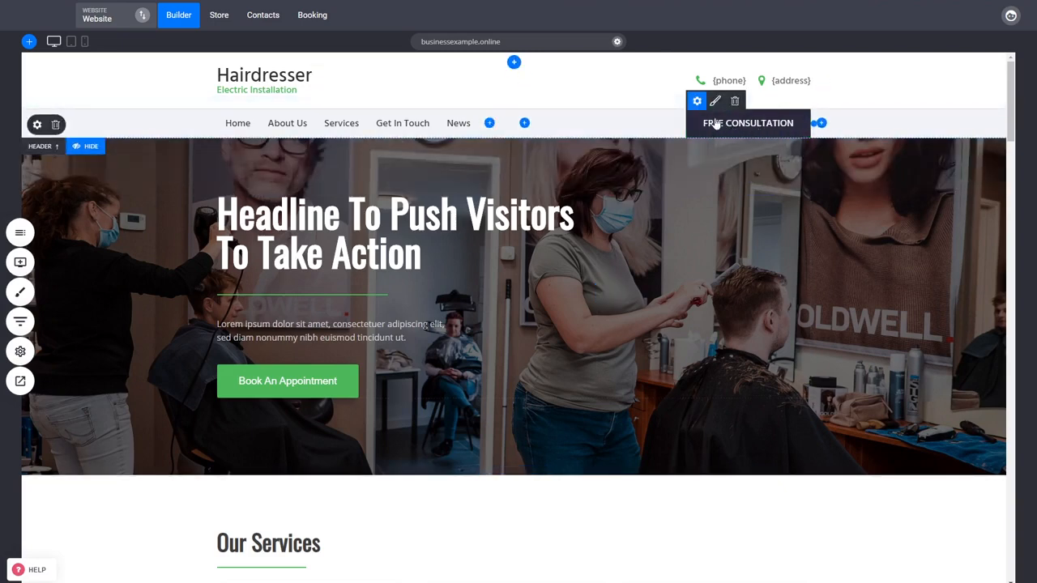
click(698, 102)
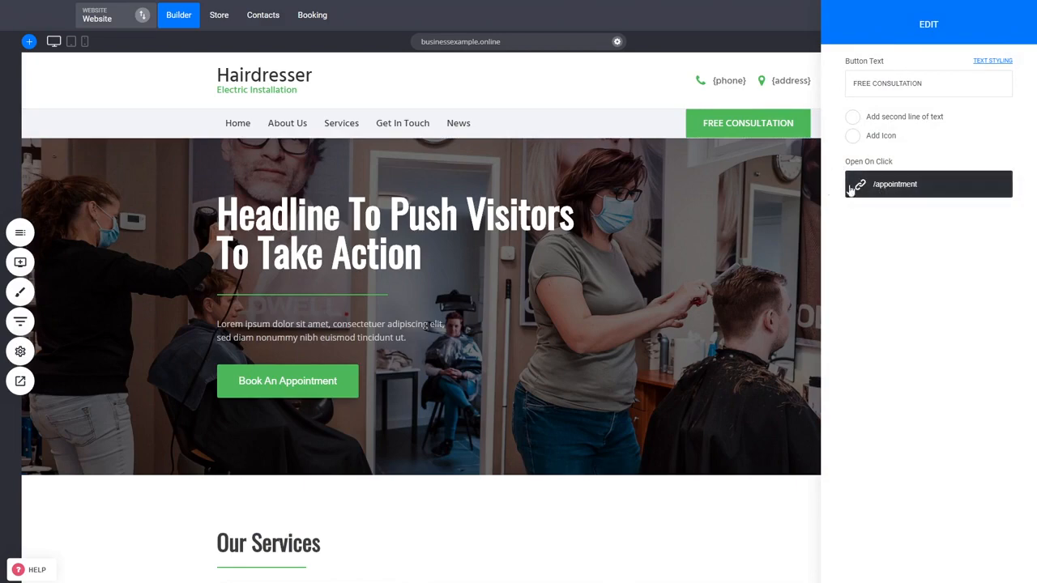
click(904, 192)
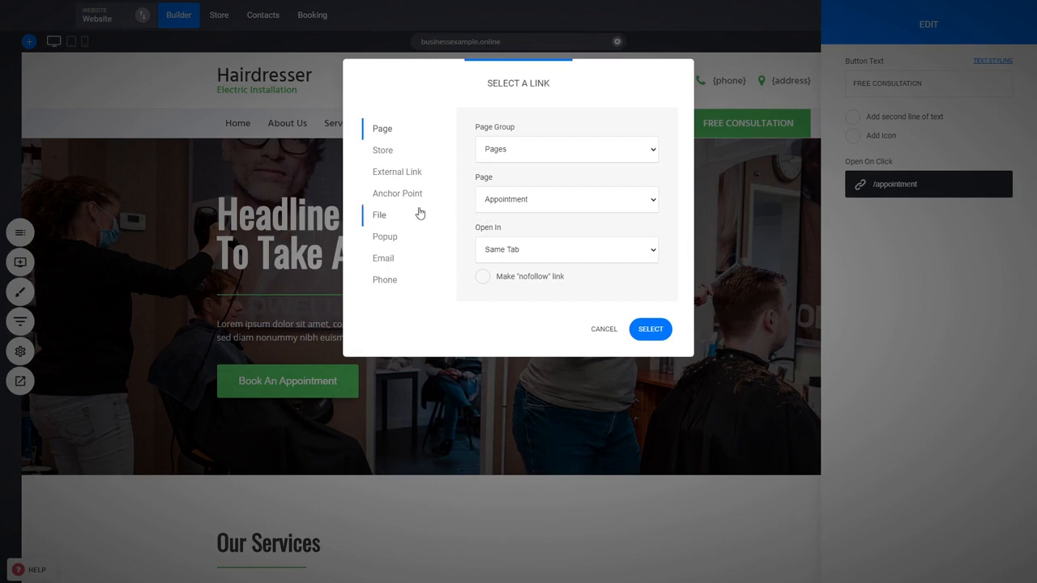
click(386, 153)
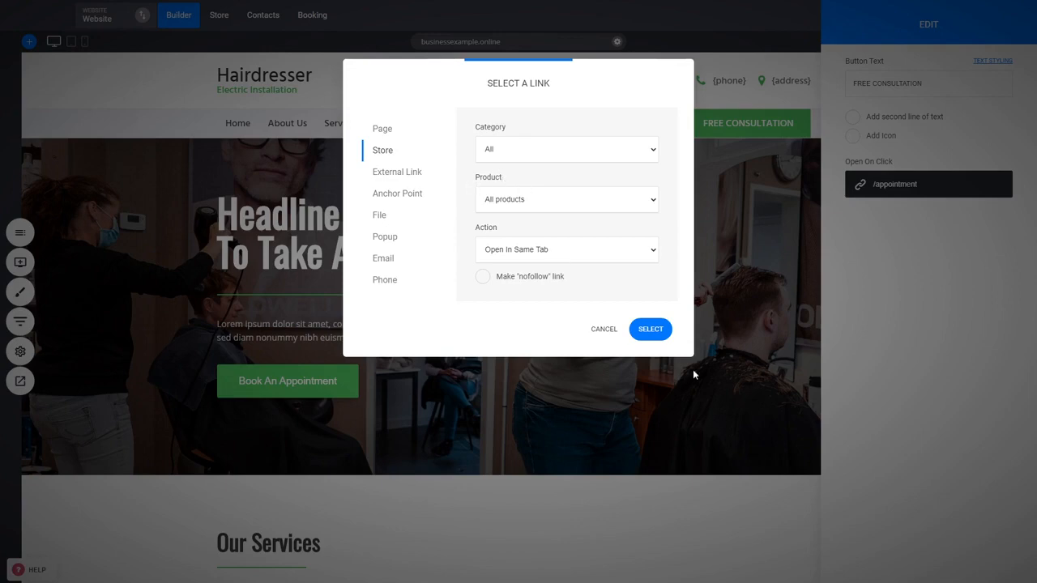
click(651, 330)
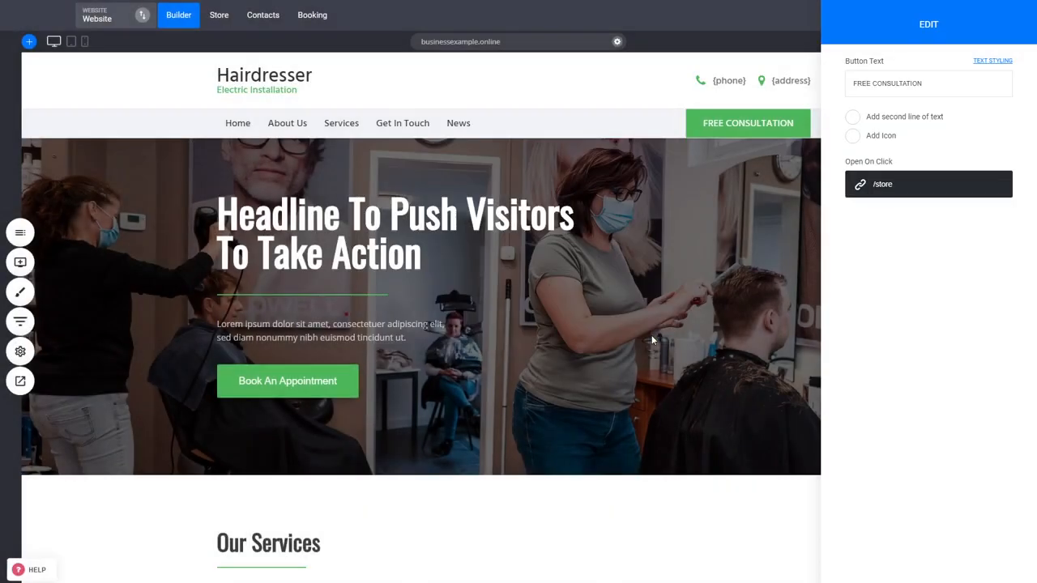
Change the header button's text to SHOP NOW and save the change
triple_click(888, 87)
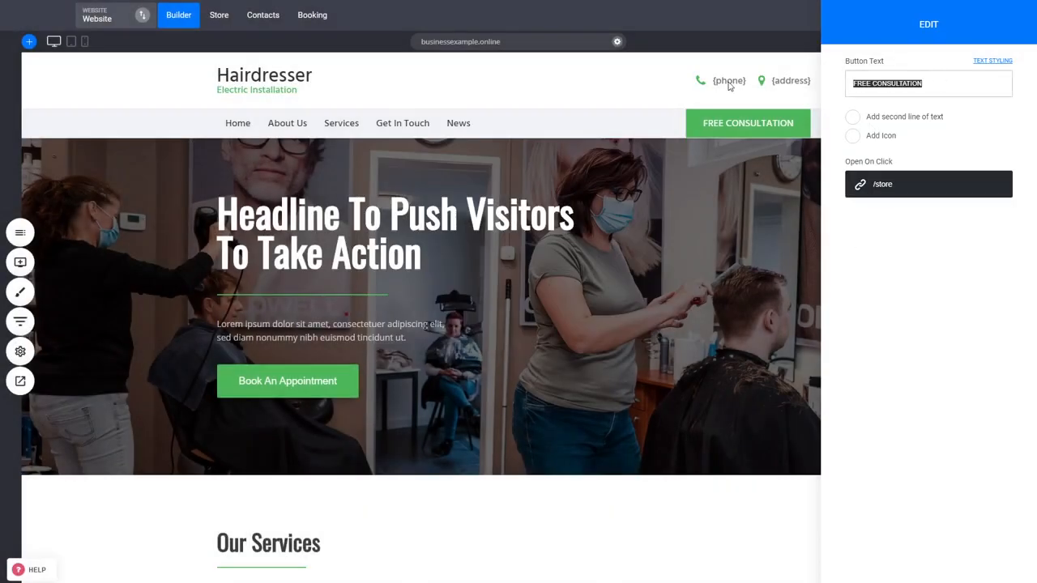
text(SHOP NOW)
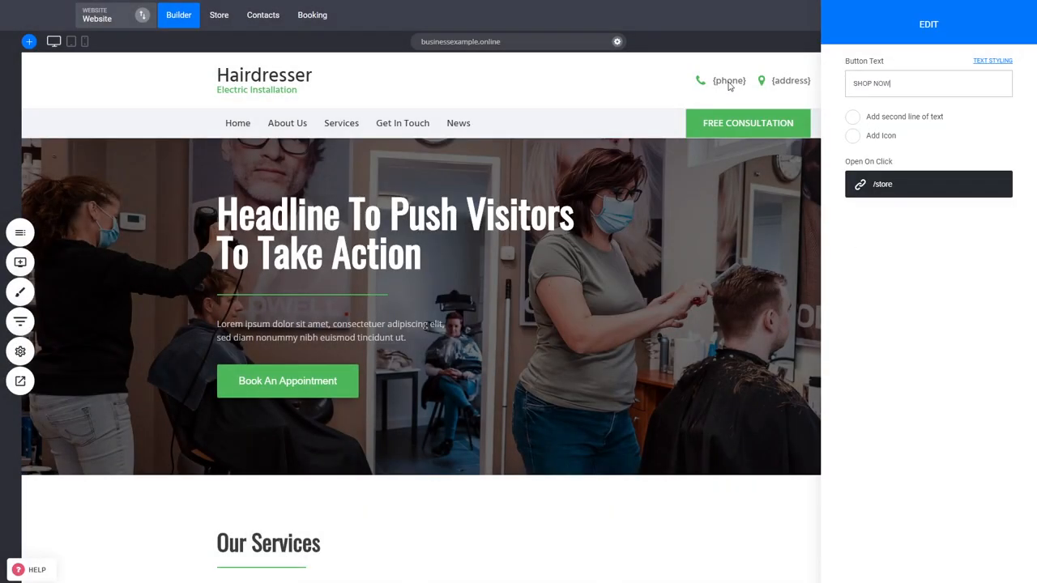
click(670, 187)
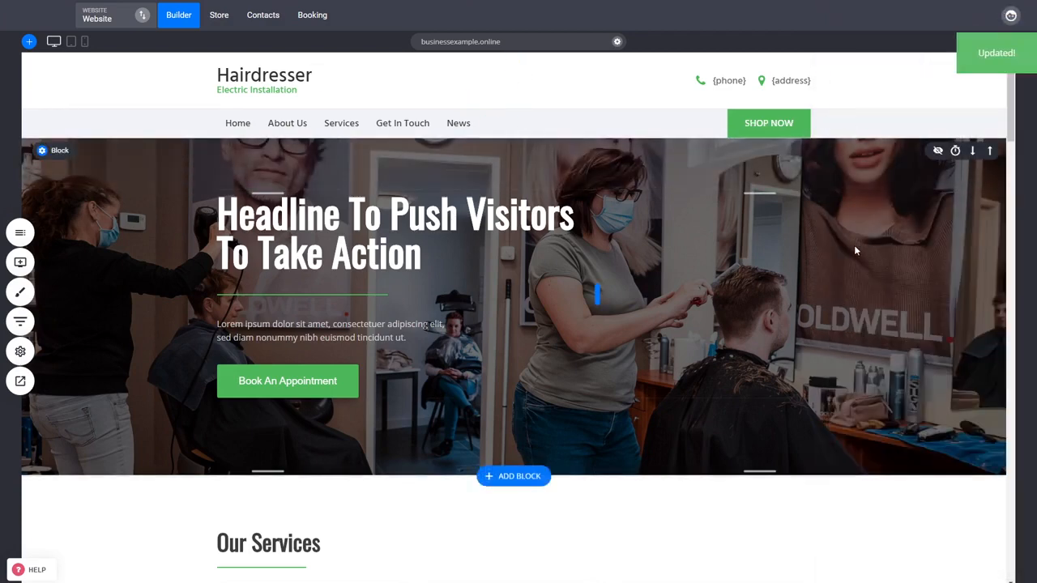
Preview the site, follow the SHOP NOW button to the store, and examine the Yoga for Experts product page
click(21, 381)
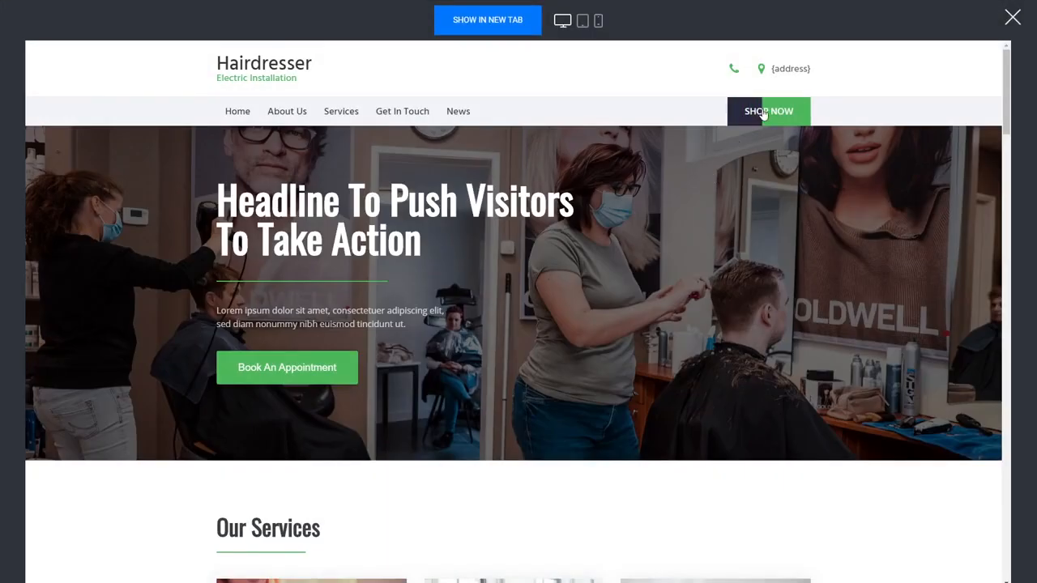
click(763, 114)
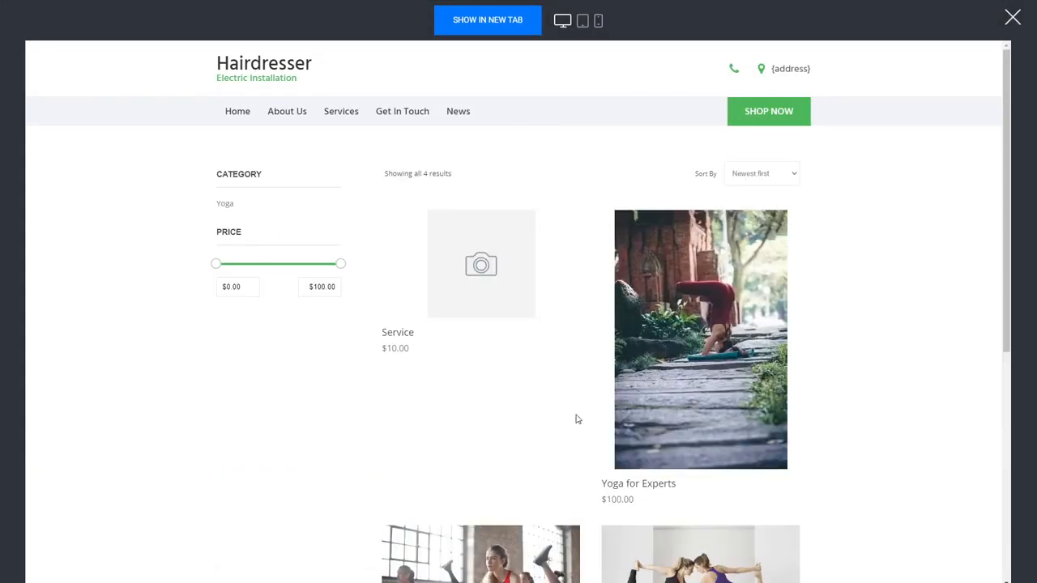
click(705, 264)
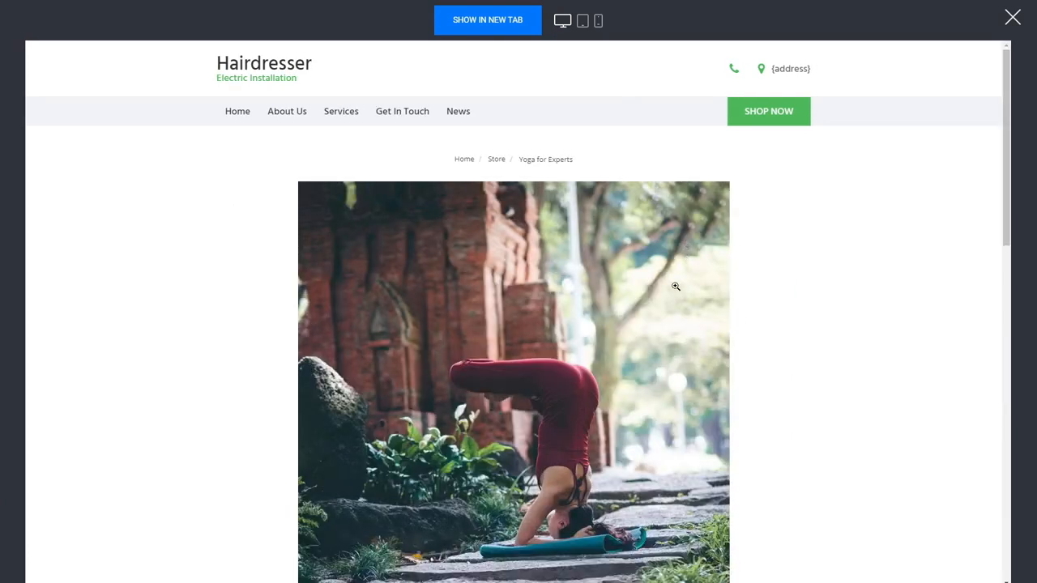
scroll(730, 286, down, 3)
scroll(730, 286, down, 5)
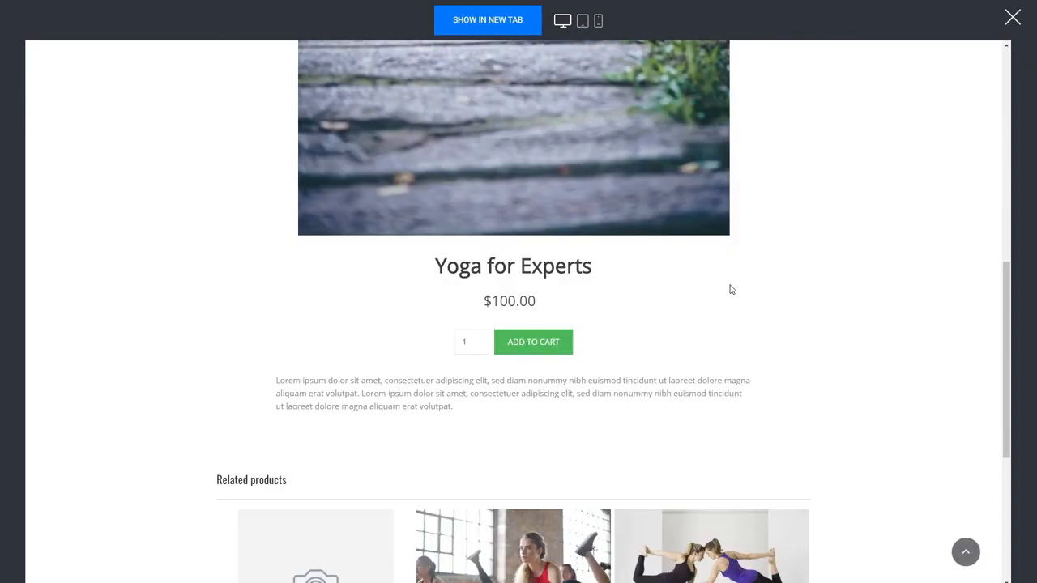
scroll(678, 364, down, 3)
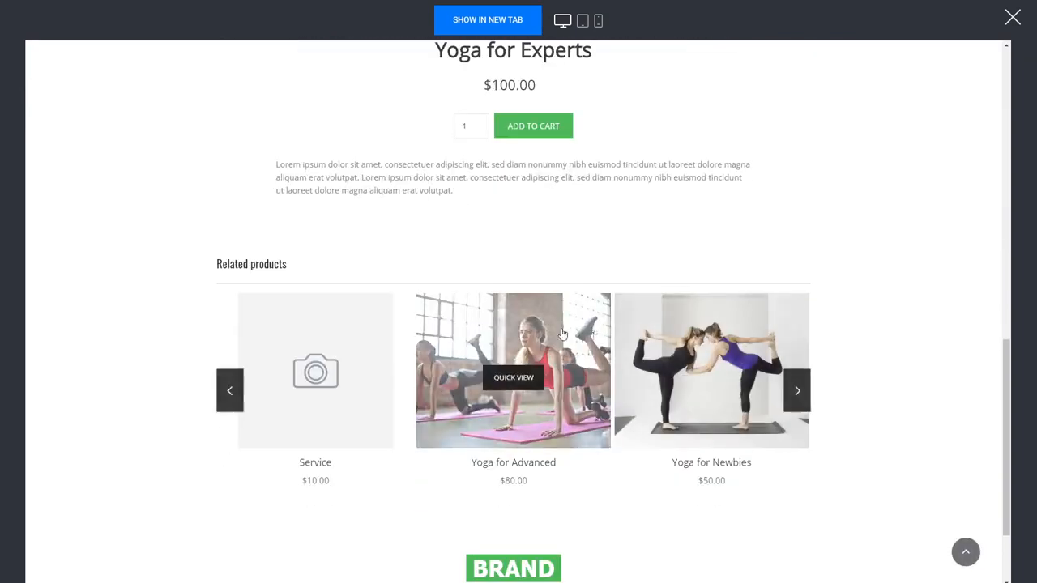
scroll(641, 340, up, 5)
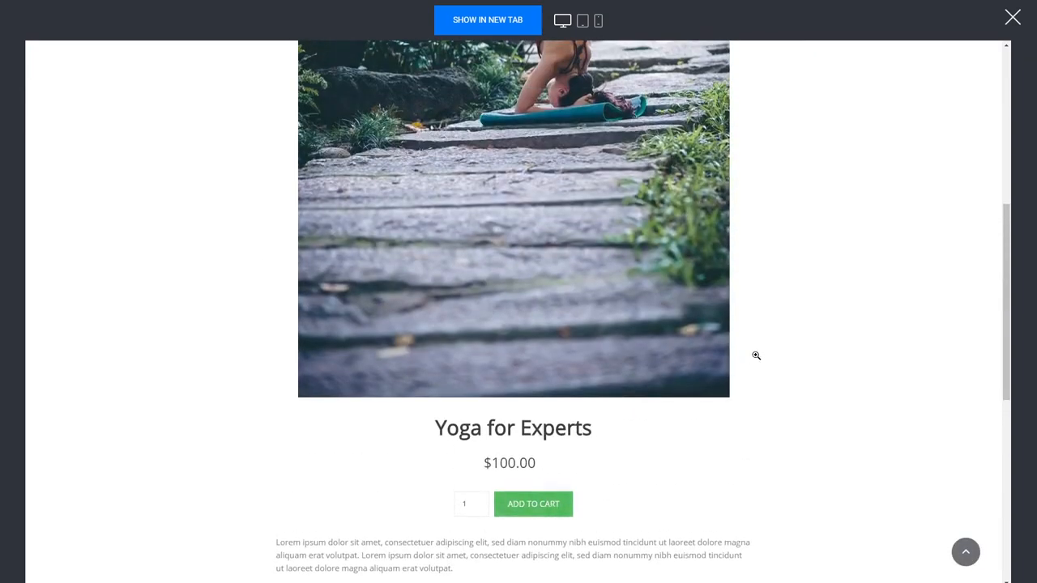
scroll(811, 350, up, 4)
click(1013, 19)
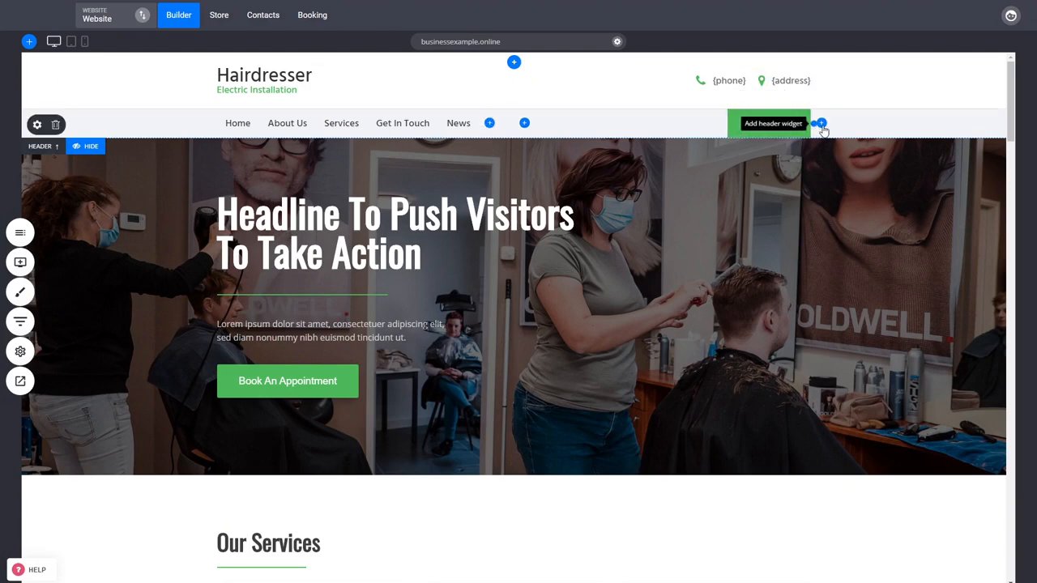
Add a Cart widget to the header beside the SHOP NOW button and save the changes
click(821, 124)
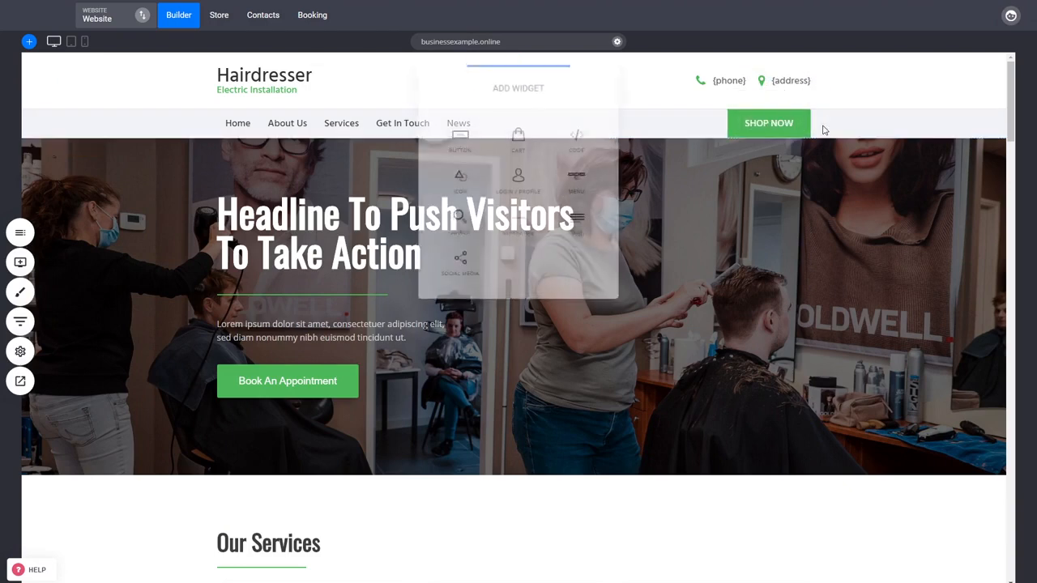
click(519, 139)
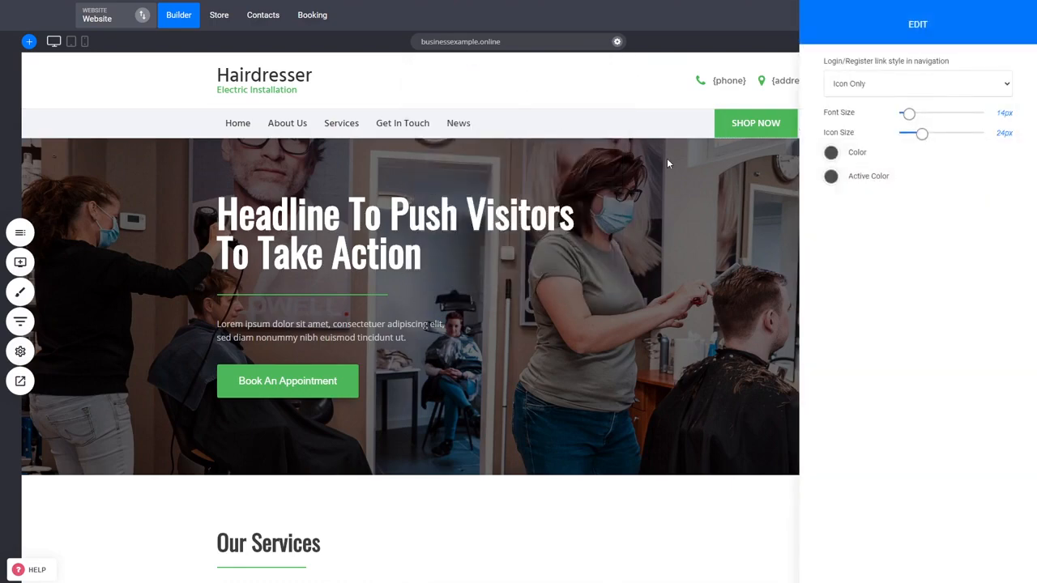
click(666, 158)
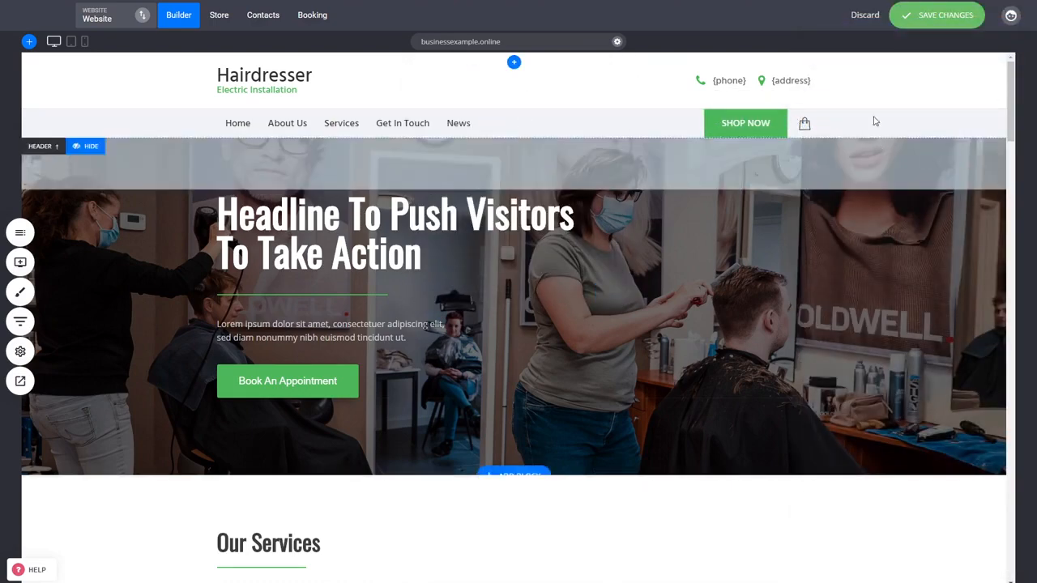
click(931, 17)
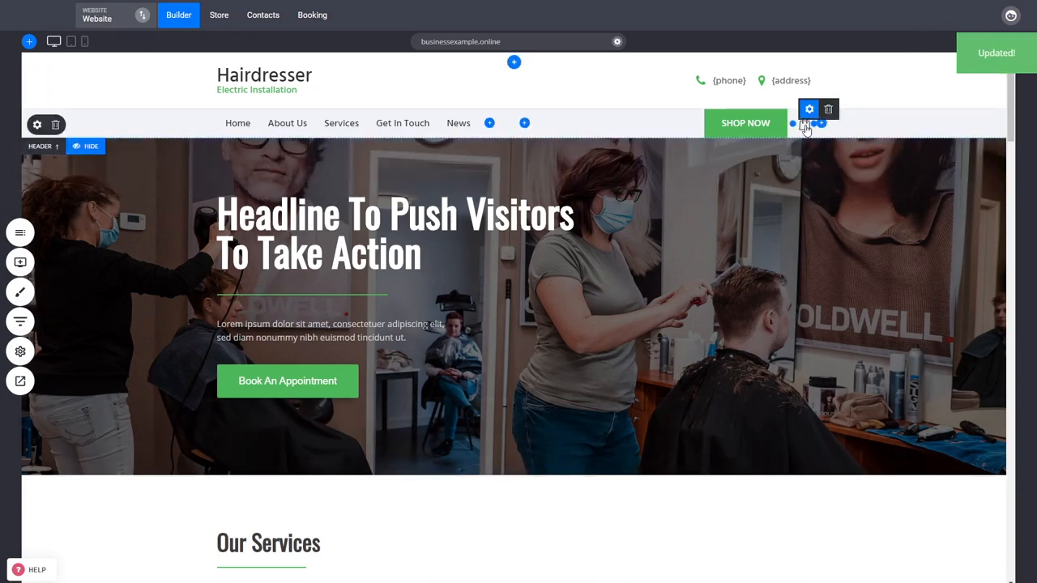
Add a new public page named Checkout, using the Payment Title template from the Checkout category
click(20, 235)
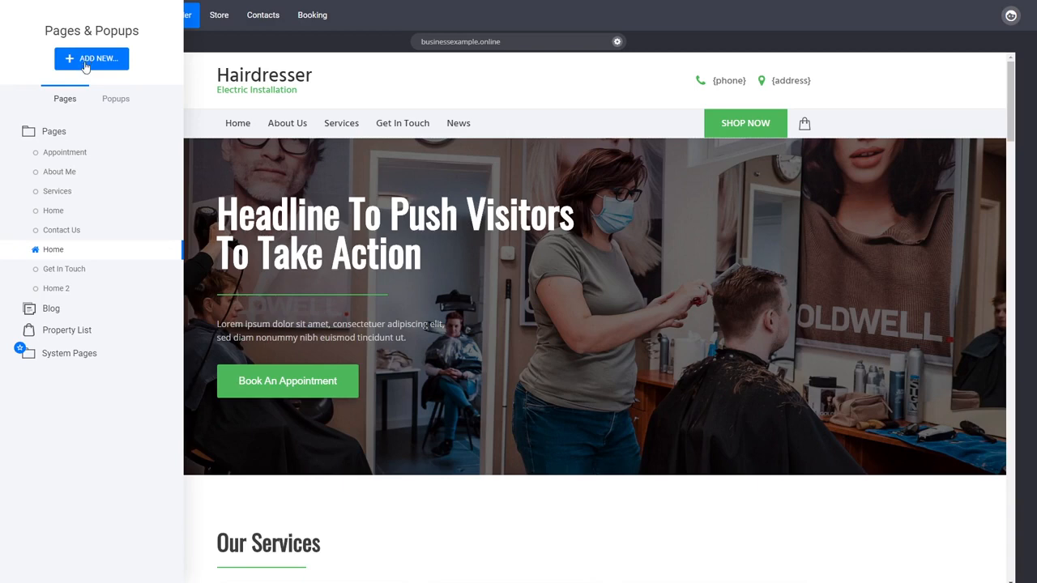
click(110, 65)
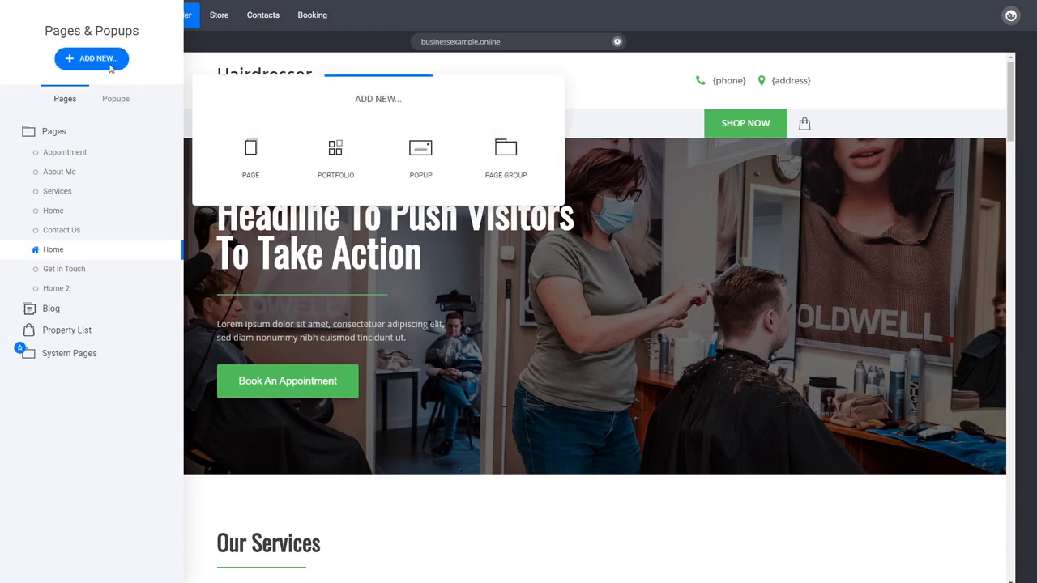
click(250, 156)
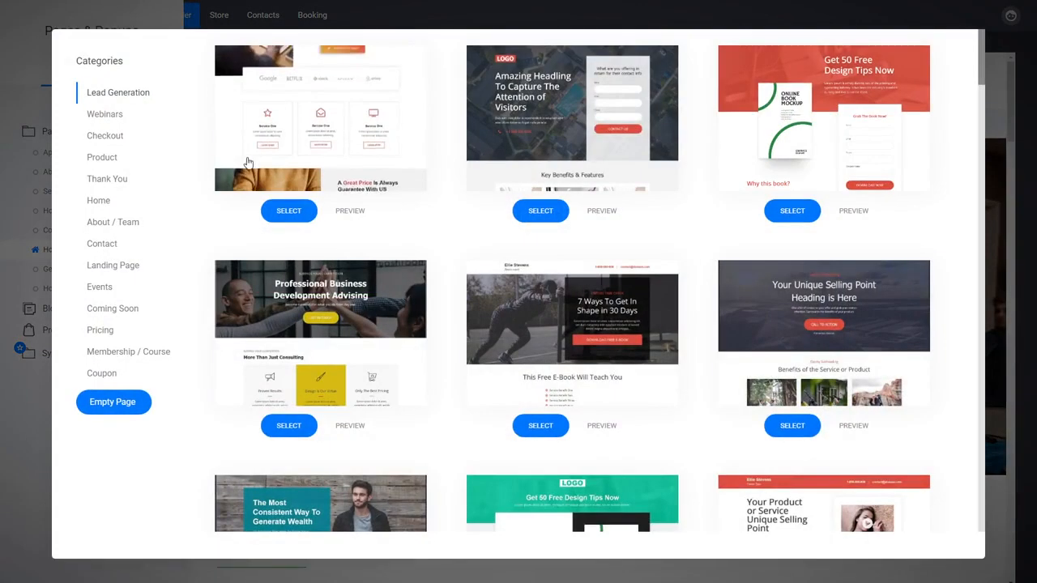
click(102, 140)
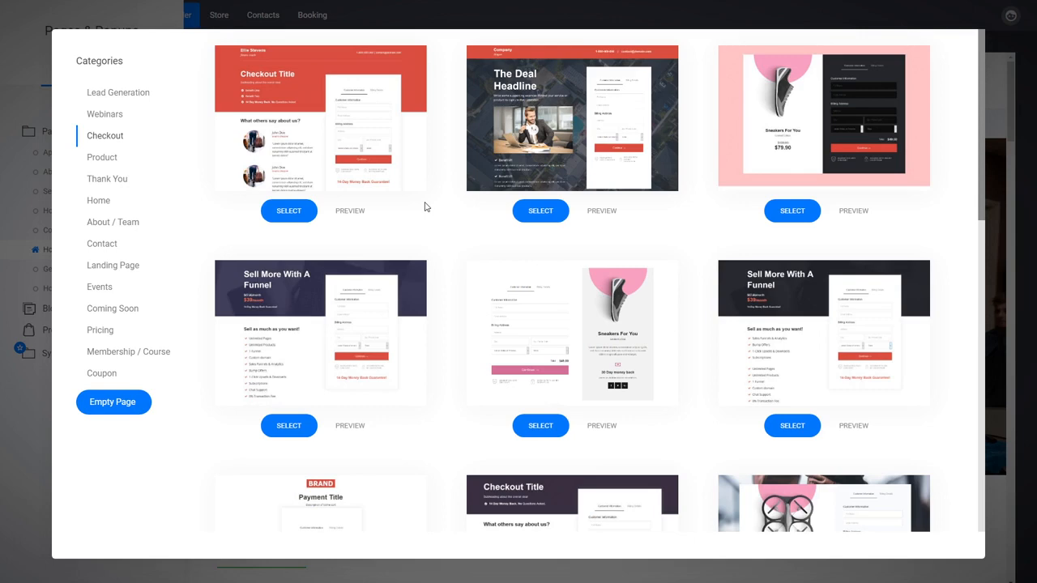
scroll(438, 187, down, 3)
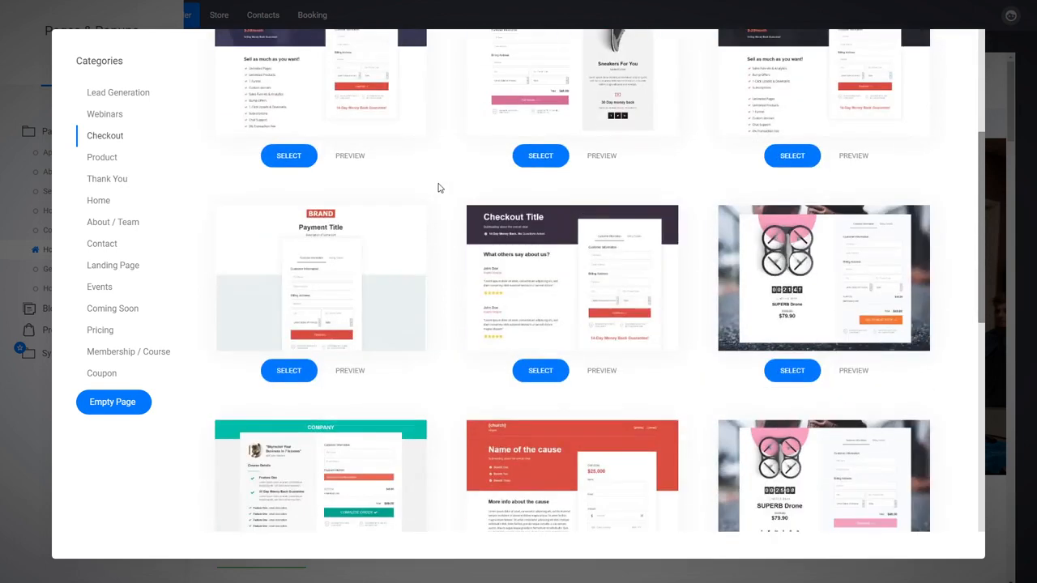
scroll(437, 188, down, 3)
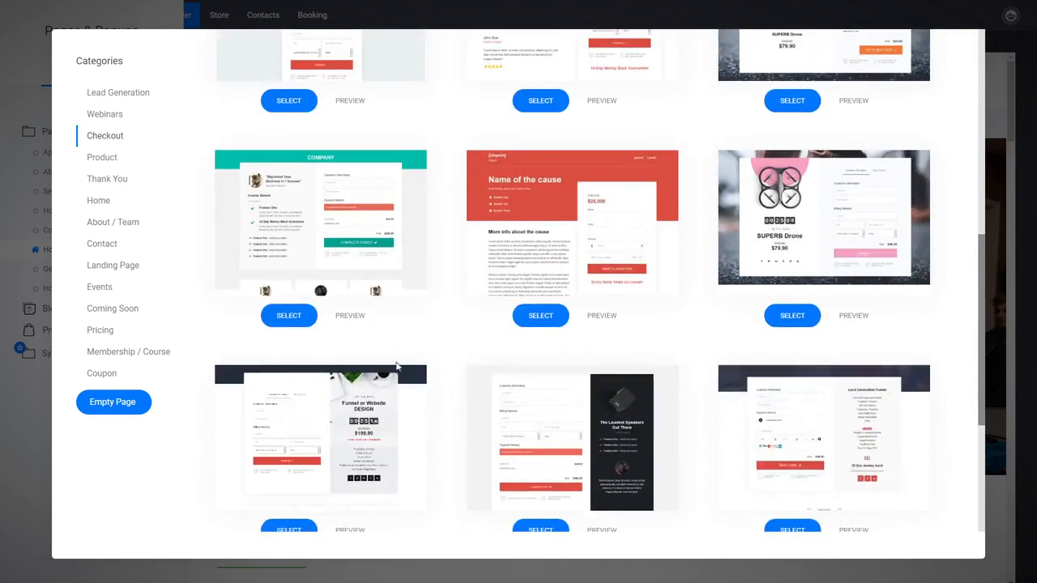
scroll(454, 366, down, 3)
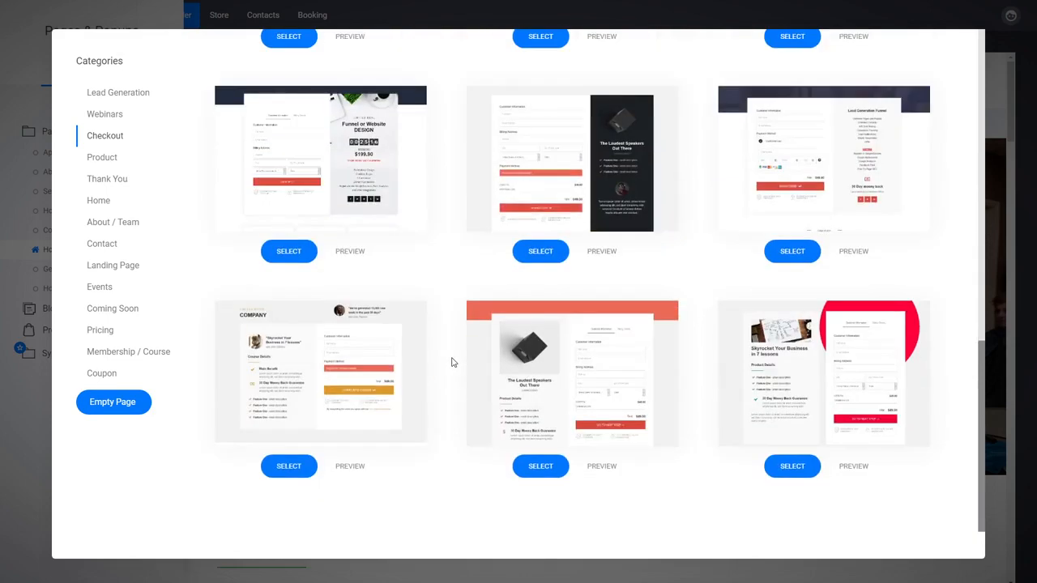
scroll(453, 361, up, 5)
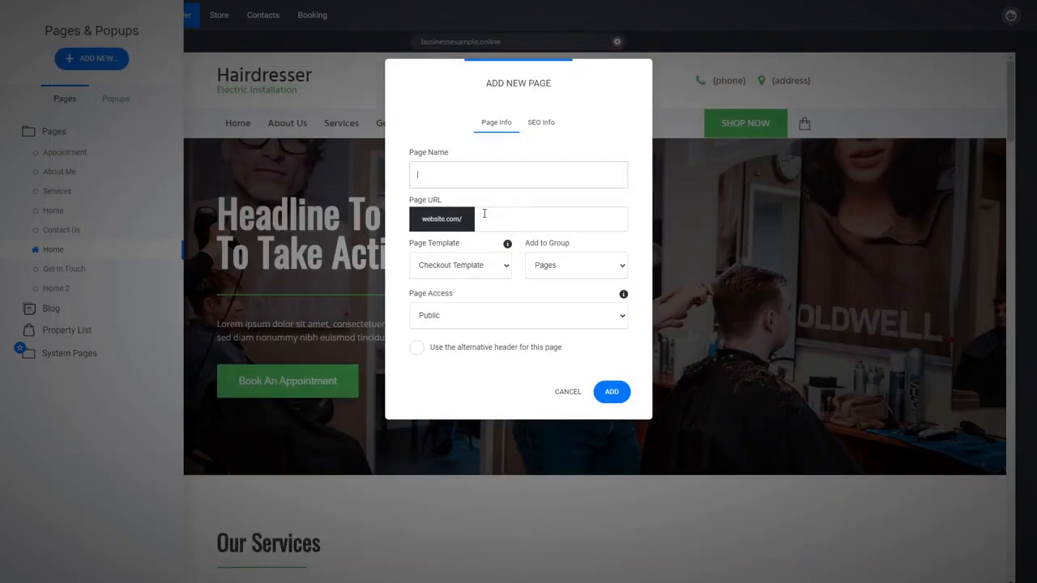
text(Checkout)
click(607, 392)
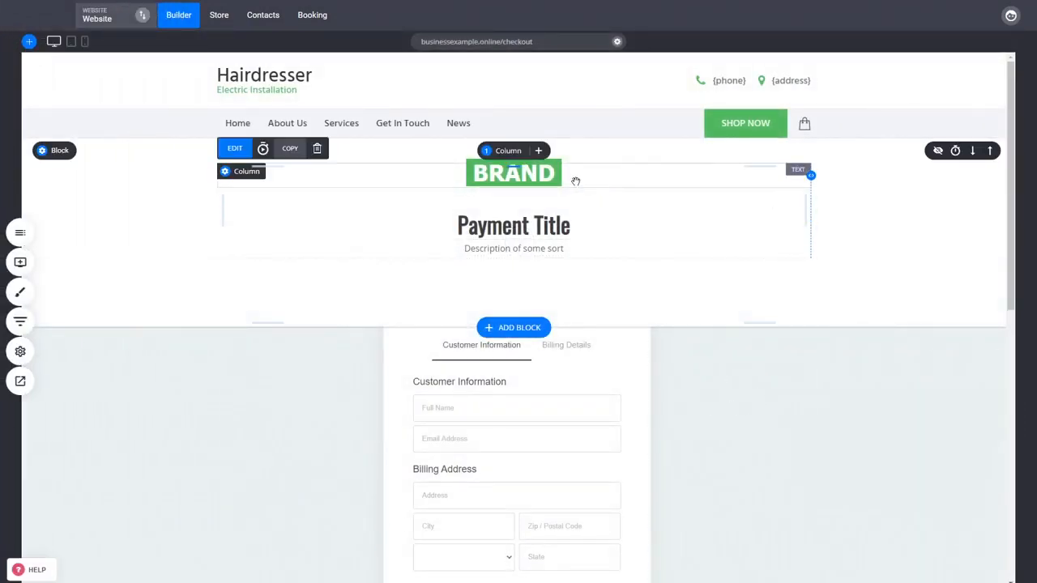
Delete the BRAND text element above the Payment Title heading on the Checkout page
click(317, 149)
click(554, 260)
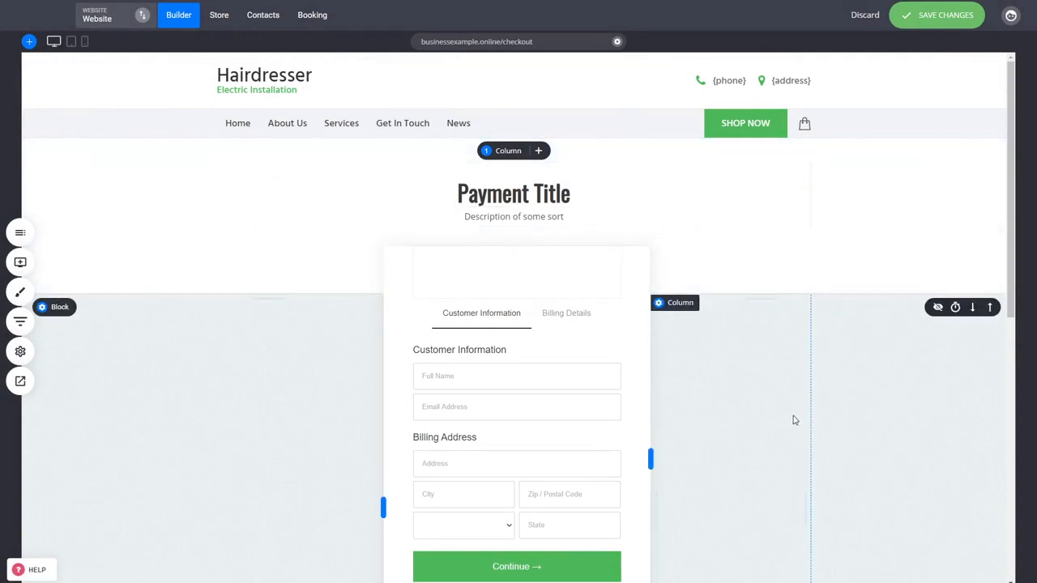
click(20, 261)
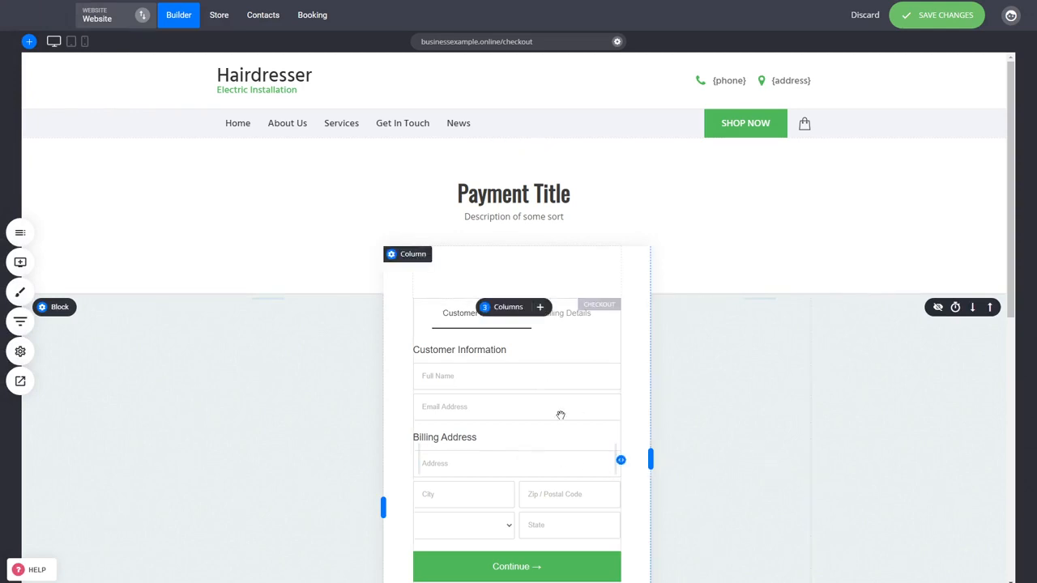
In the checkout form's product selection, choose Service as the main product and confirm it
scroll(579, 405, down, 1)
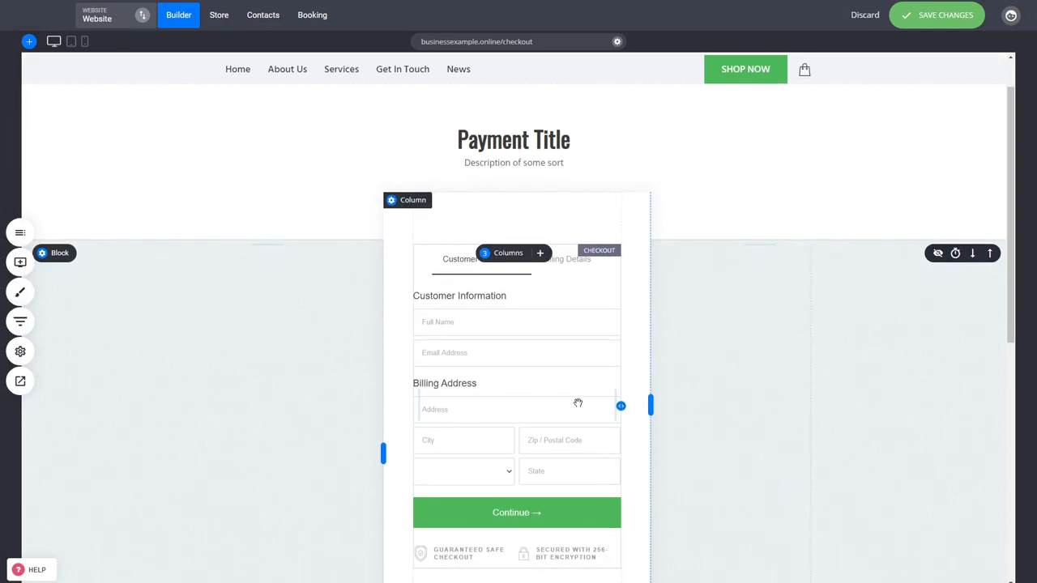
click(559, 361)
click(559, 360)
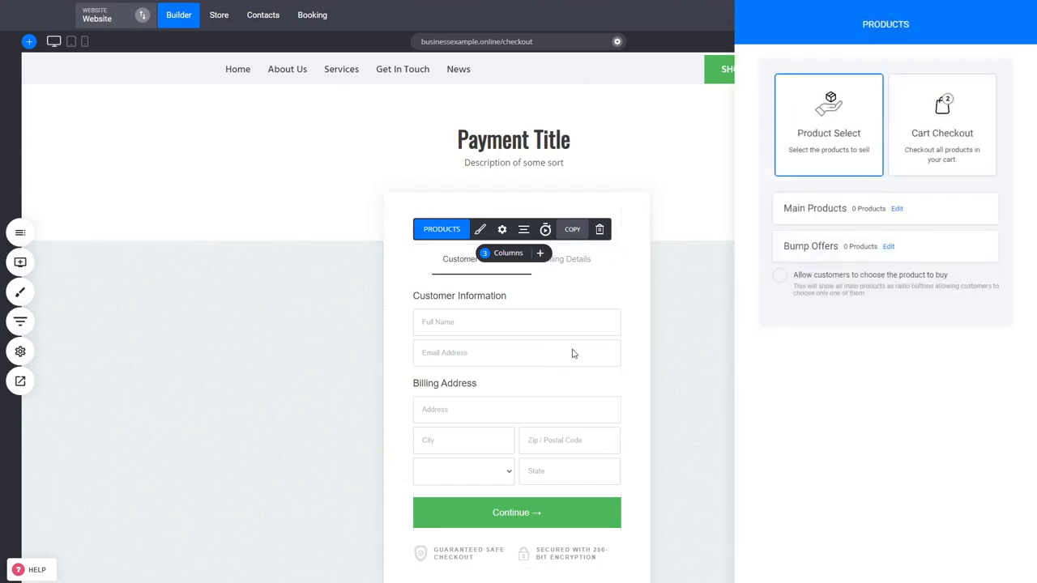
click(897, 209)
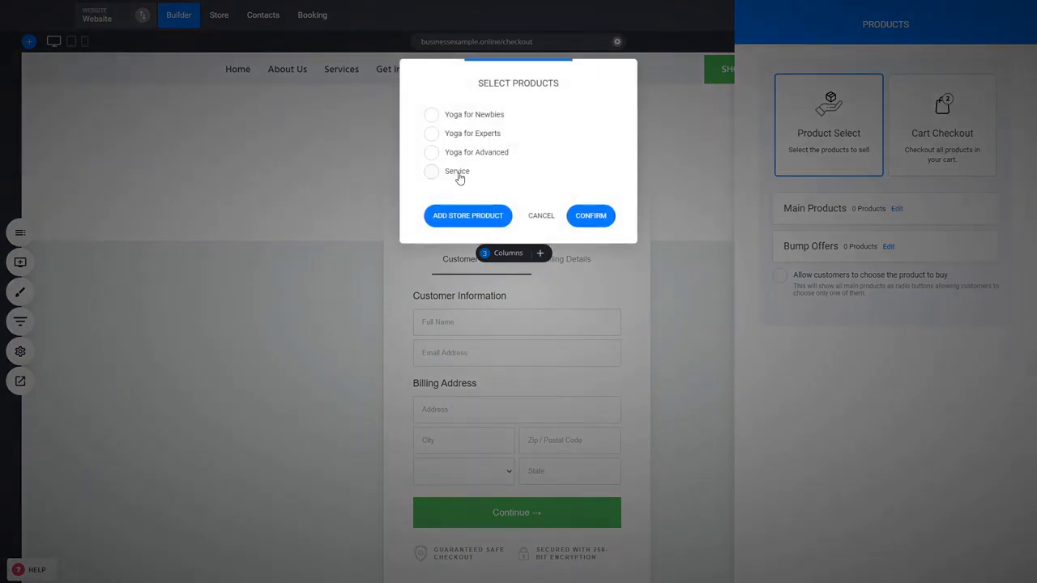
click(452, 177)
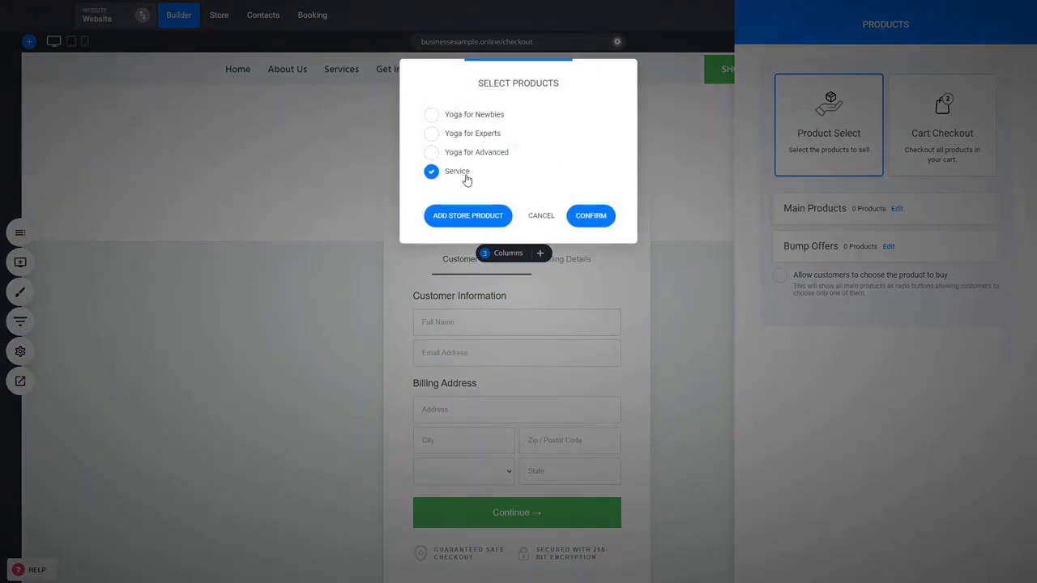
click(593, 219)
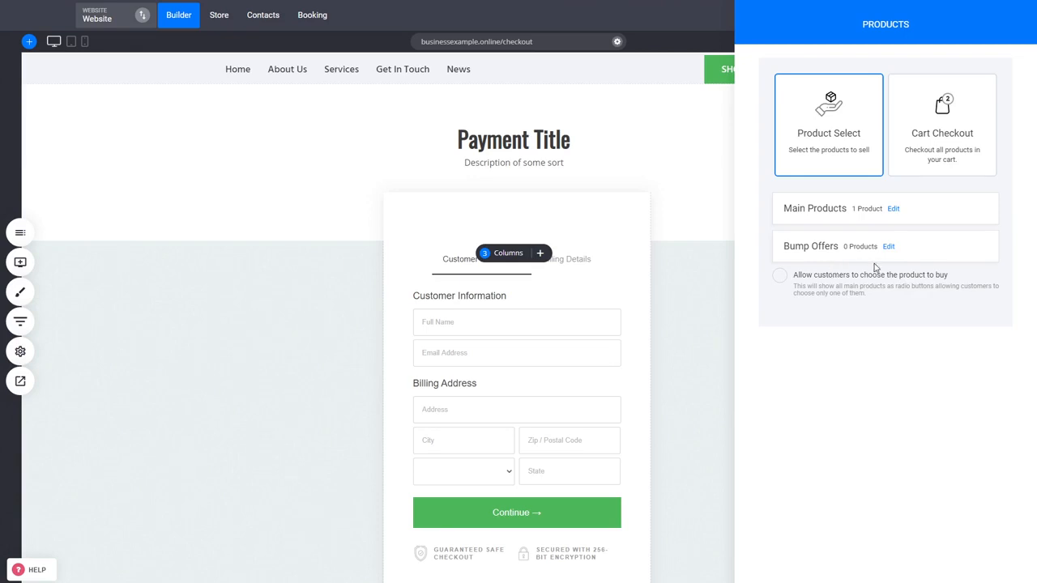
click(632, 335)
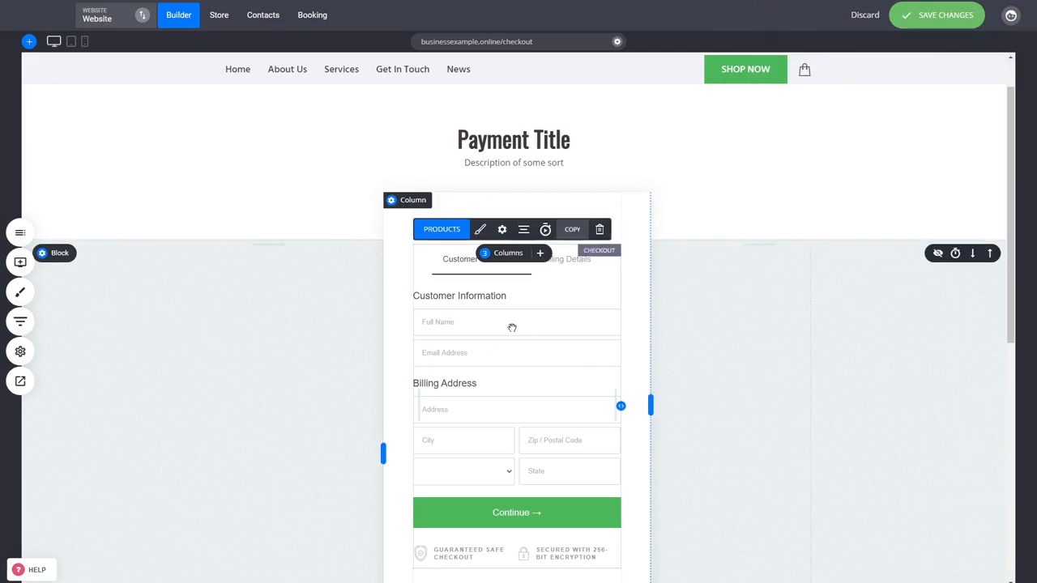
Examine the checkout form's styling options and its settings for the thank you page, discounts and customer registration
click(480, 229)
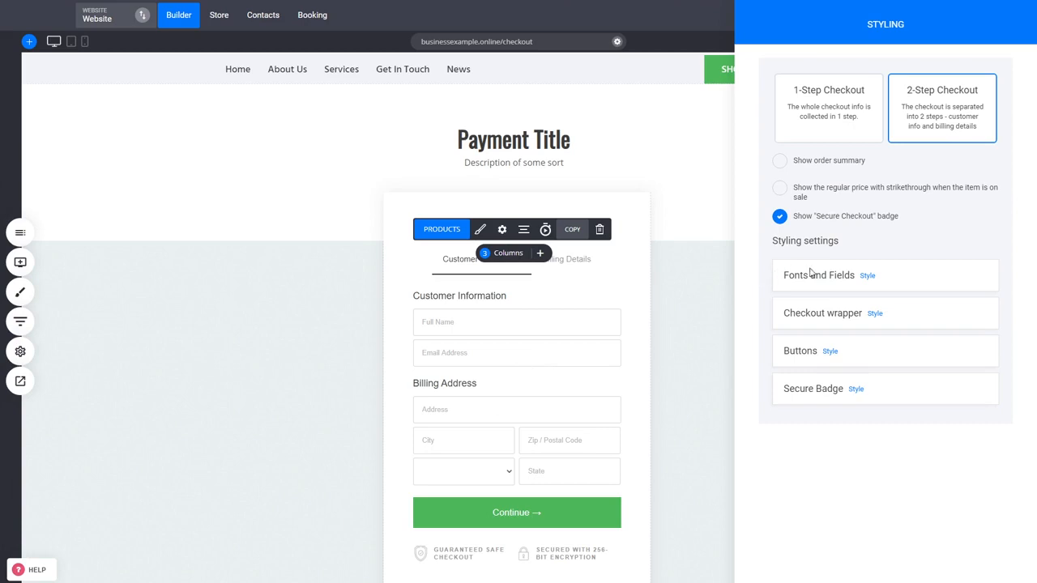
click(650, 368)
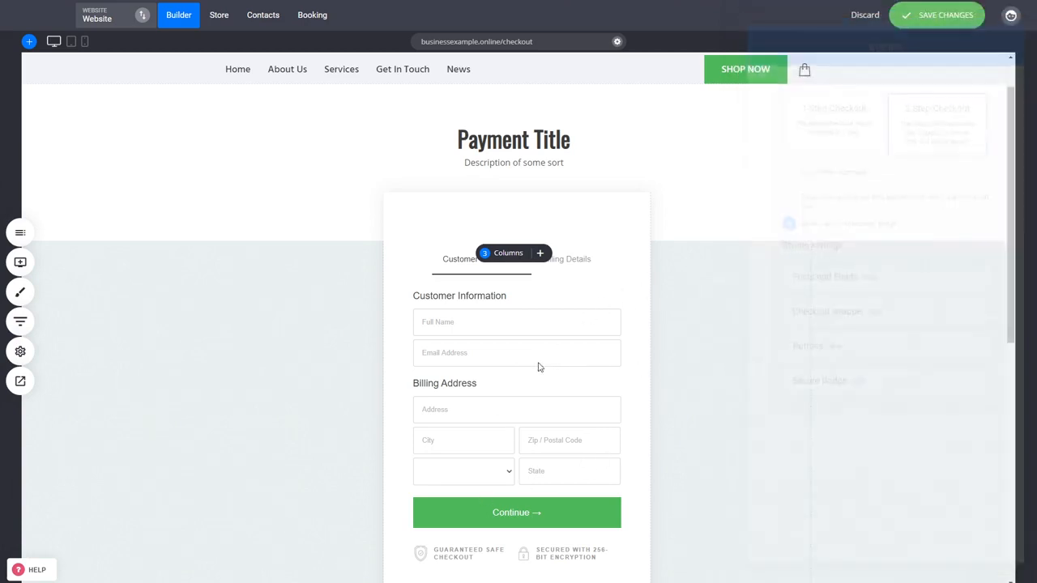
click(502, 229)
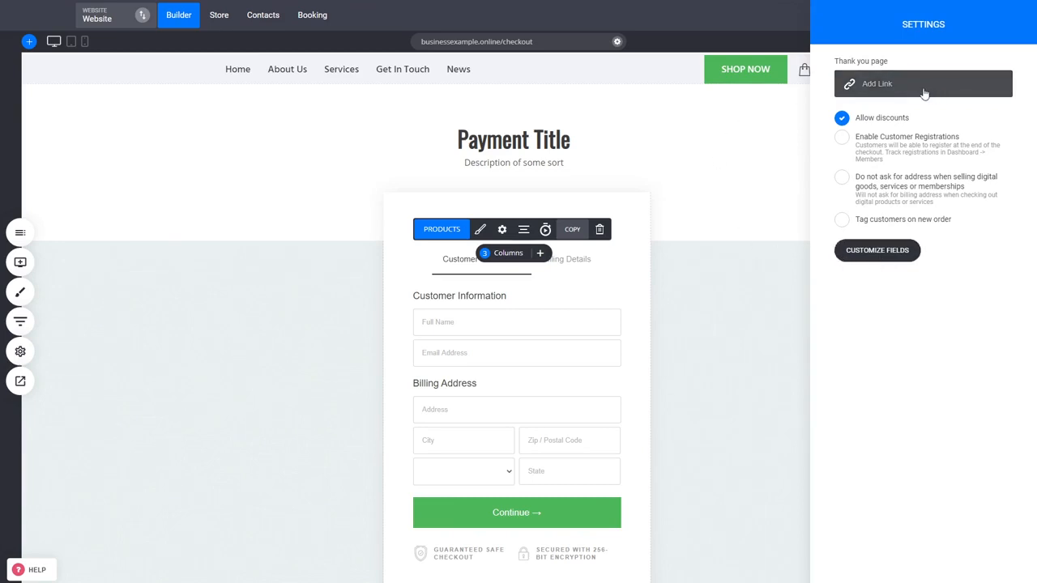
click(554, 350)
Switch the checkout form's style to 1-Step Checkout
click(480, 230)
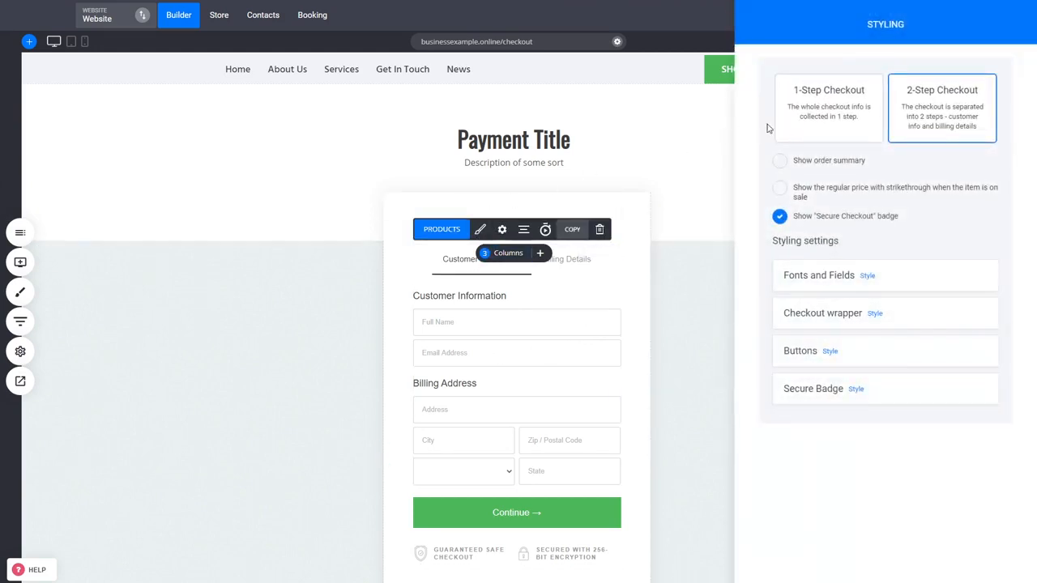
click(779, 123)
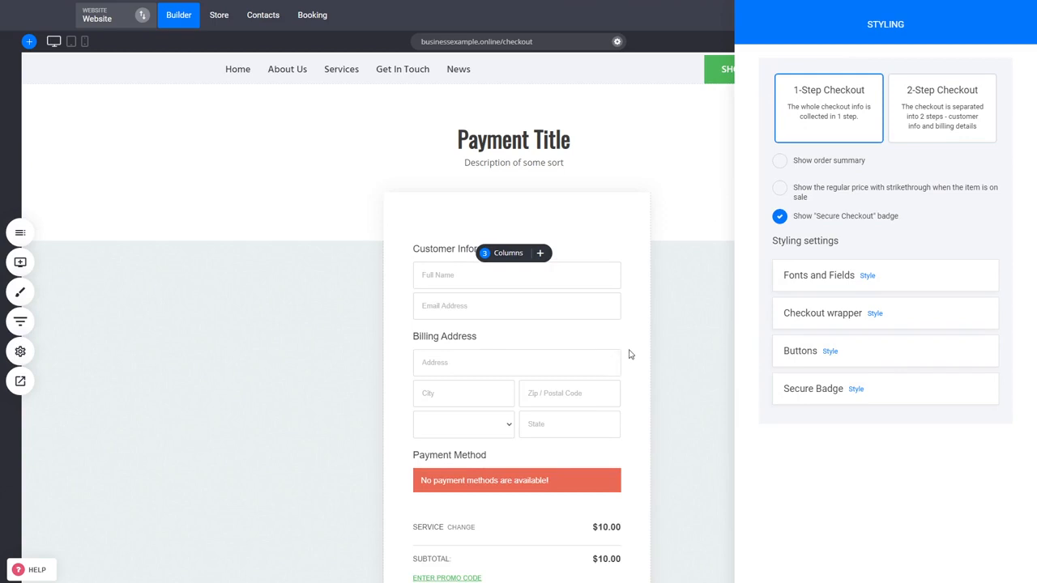
click(630, 354)
Delete the extra BRAND block with social icons above the page footer and save the changes
scroll(625, 371, down, 3)
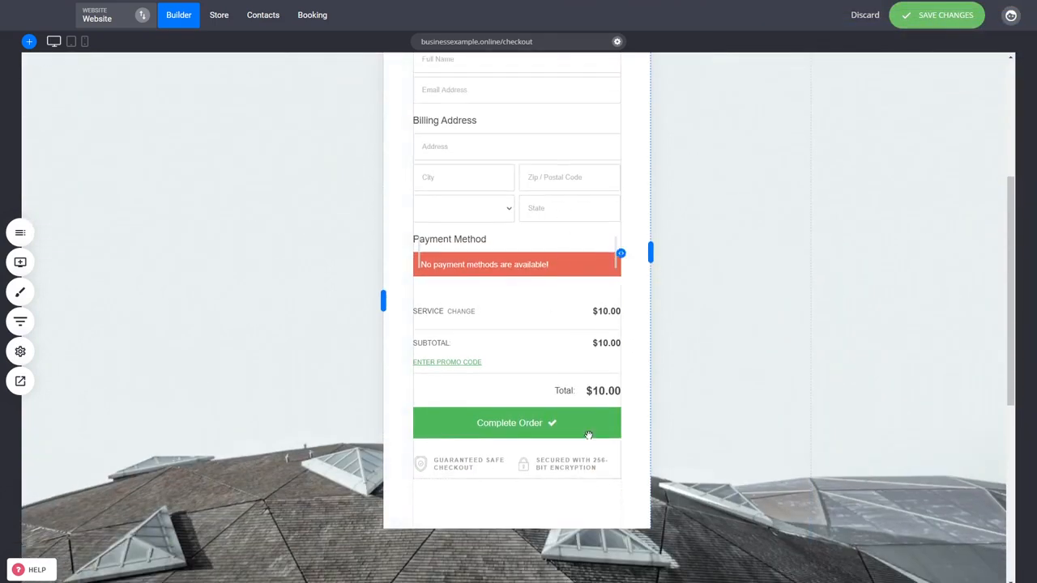
scroll(542, 437, down, 2)
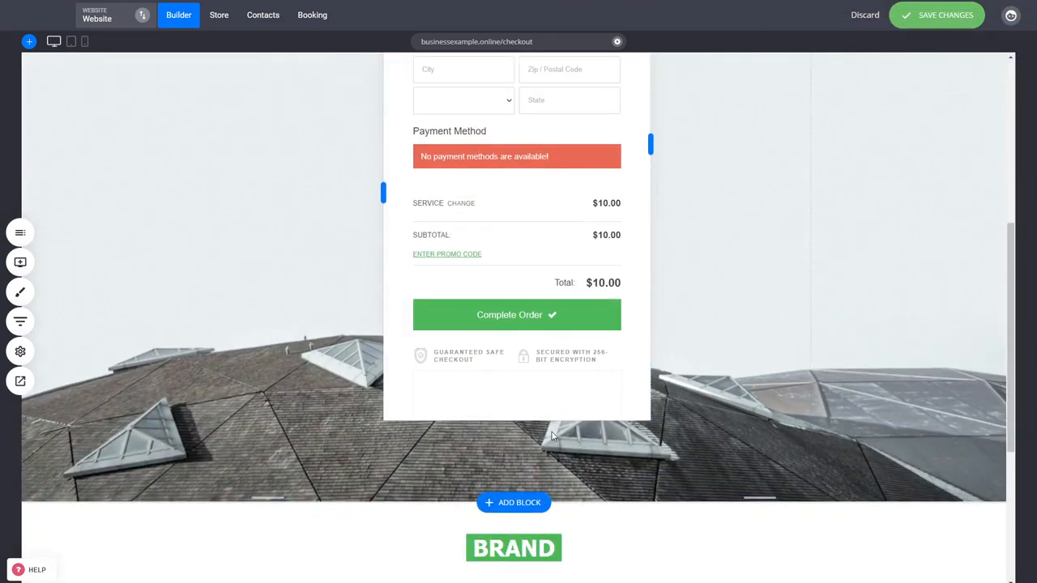
scroll(551, 436, down, 4)
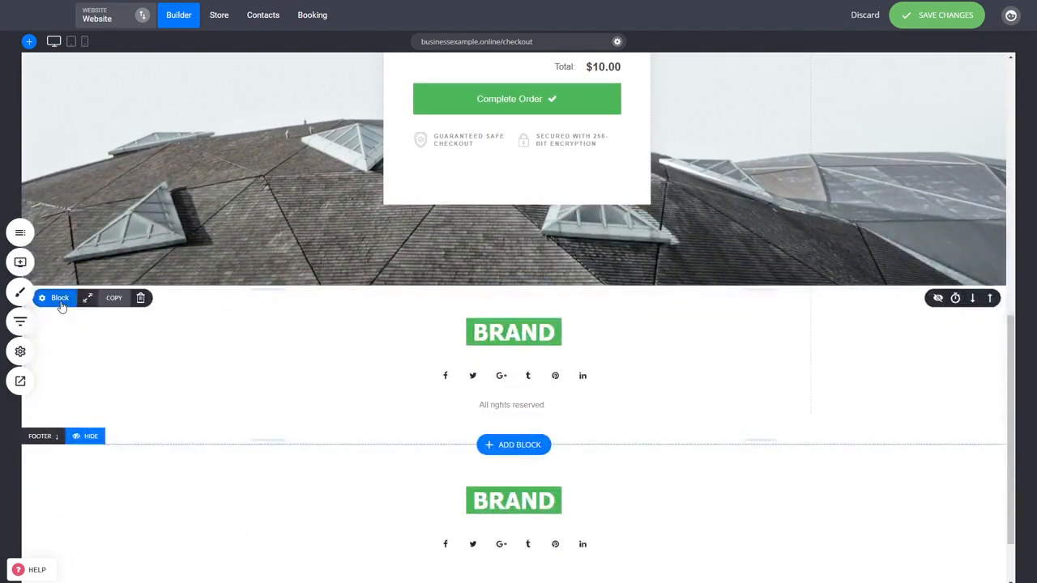
click(140, 298)
click(545, 260)
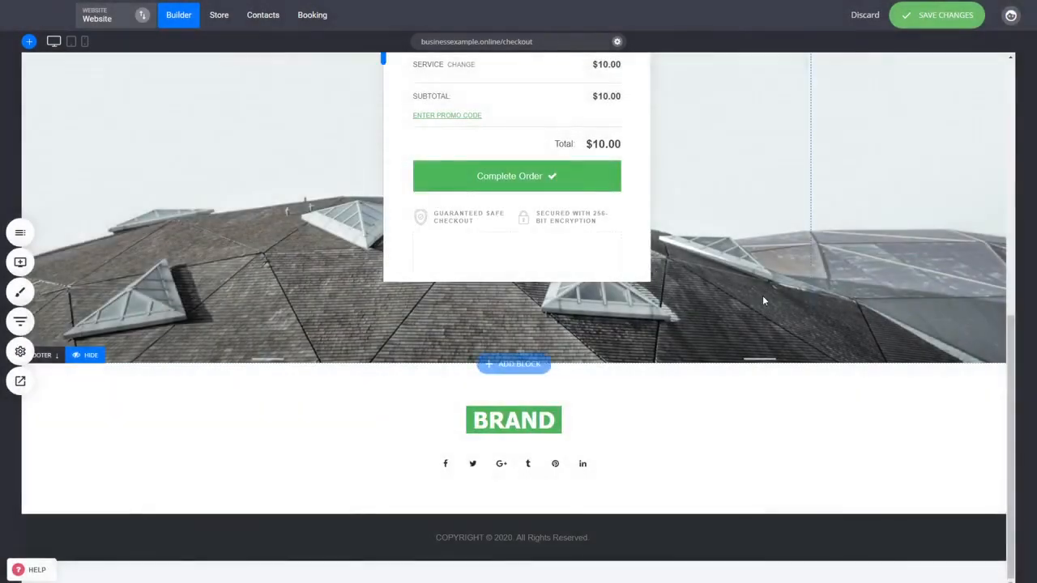
scroll(737, 291, up, 4)
scroll(714, 289, up, 3)
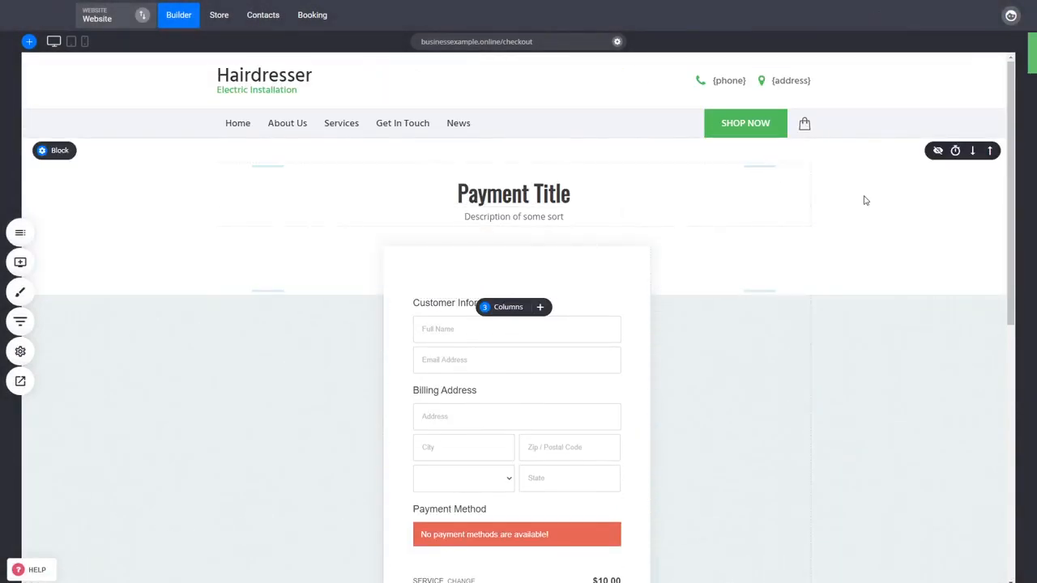
Preview the Checkout page, examine its customer, payment and order sections, and dismiss the marketing guide popup
click(20, 381)
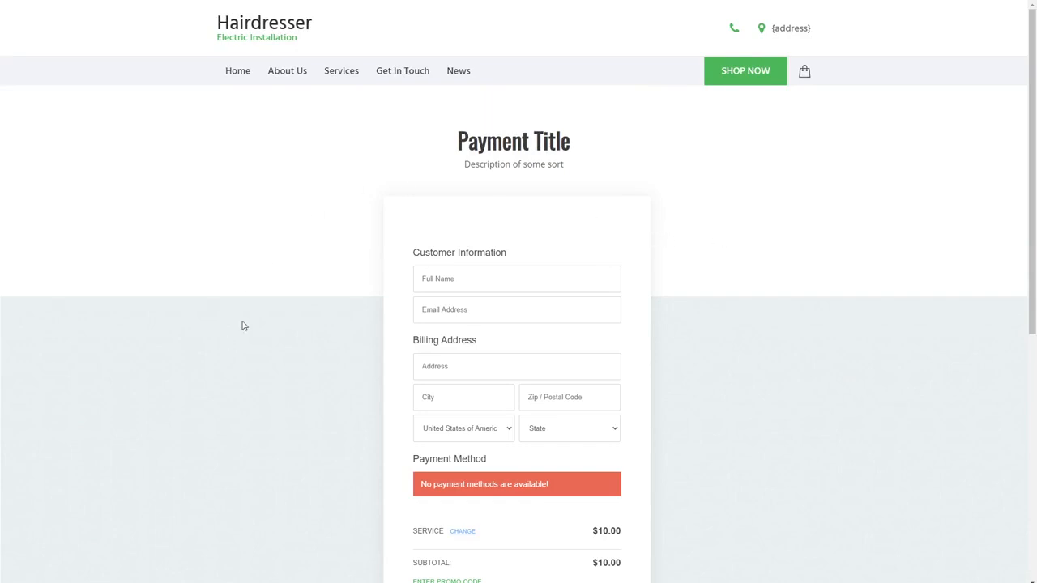
scroll(709, 304, down, 1)
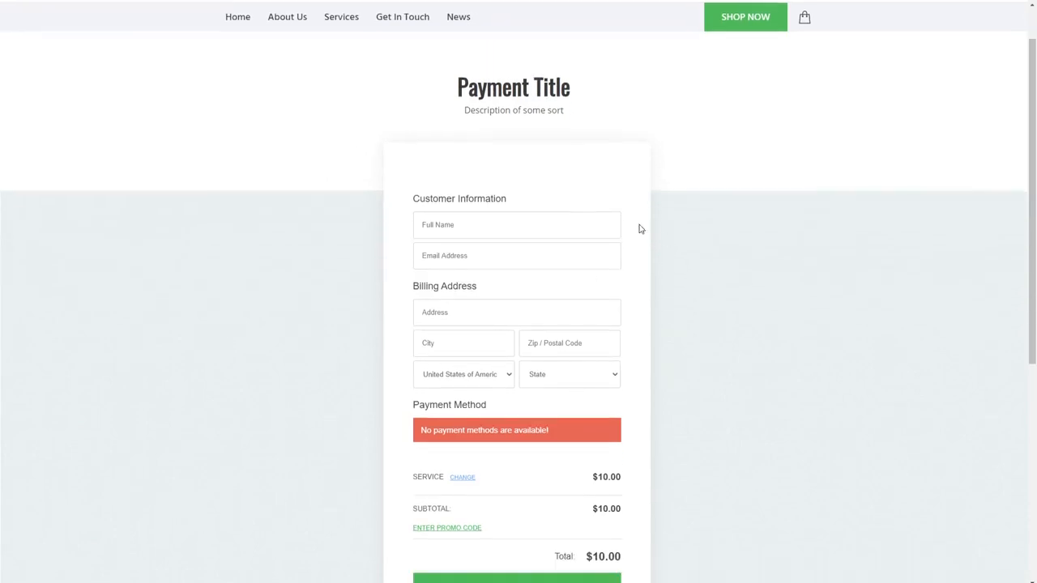
scroll(750, 429, down, 2)
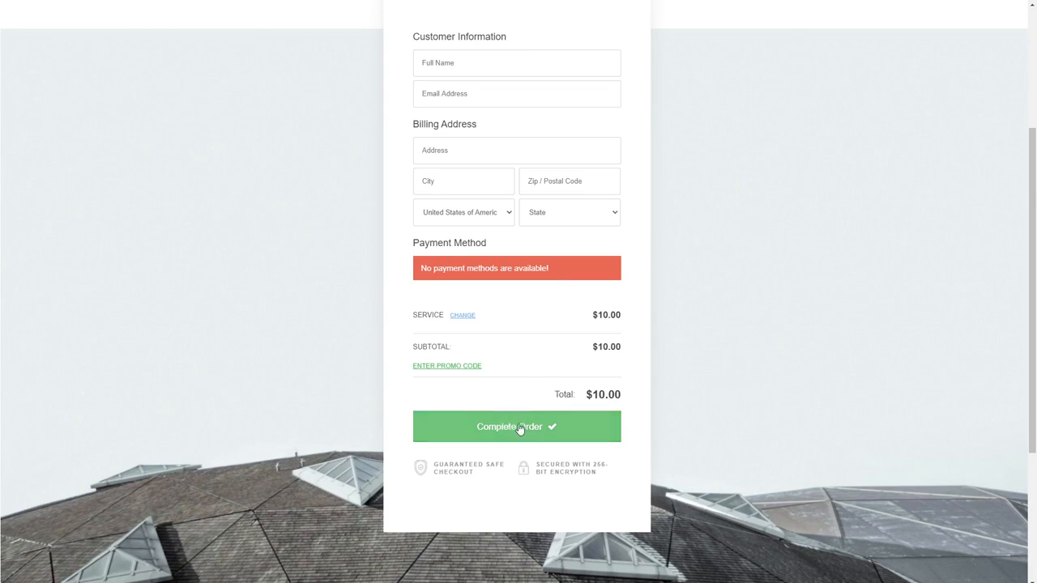
scroll(683, 394, up, 3)
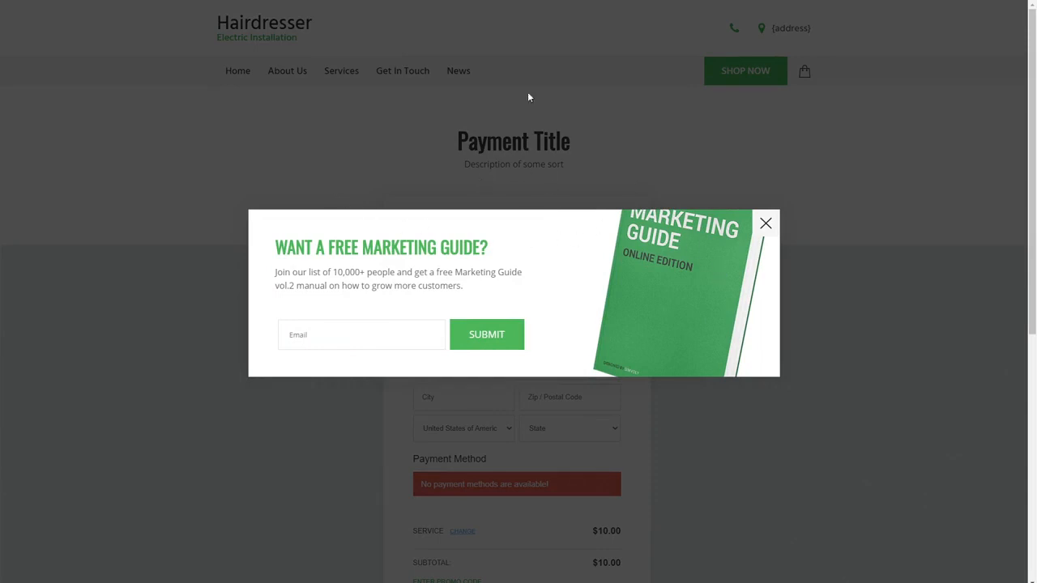
click(765, 226)
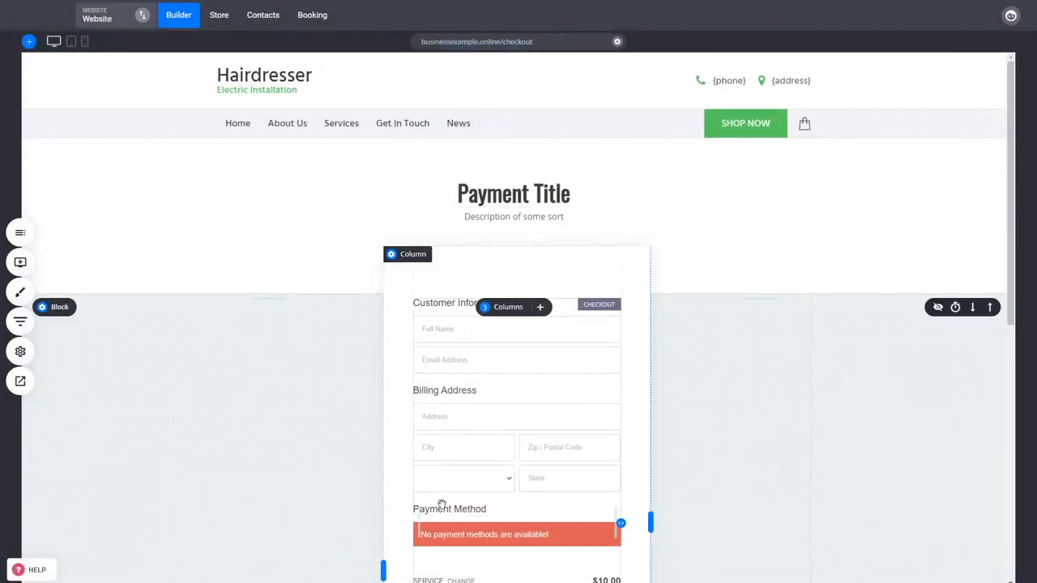
In the store's payment settings, add Stripe as a payment provider, then return to the site builder
click(220, 16)
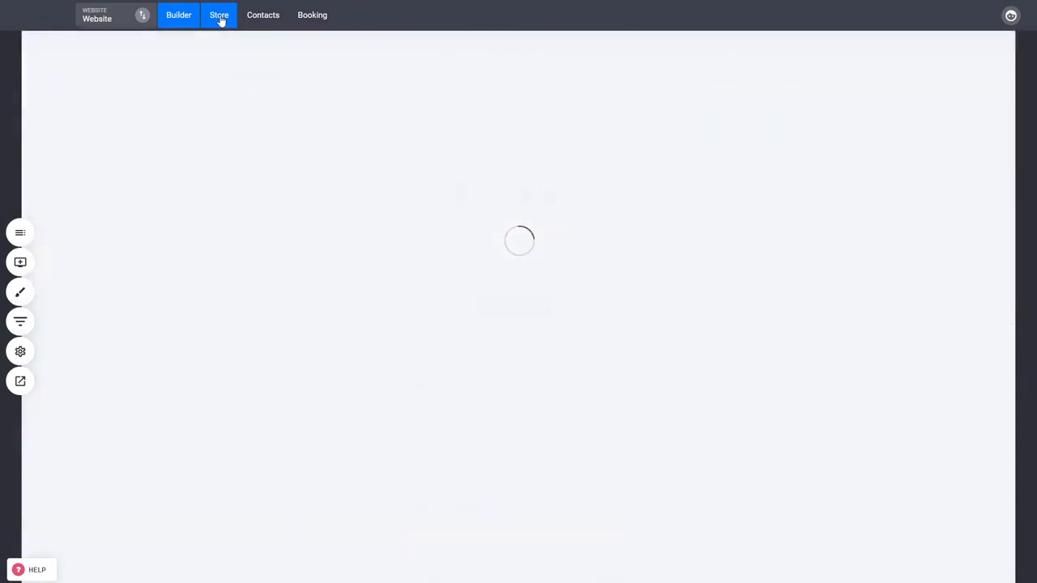
click(73, 362)
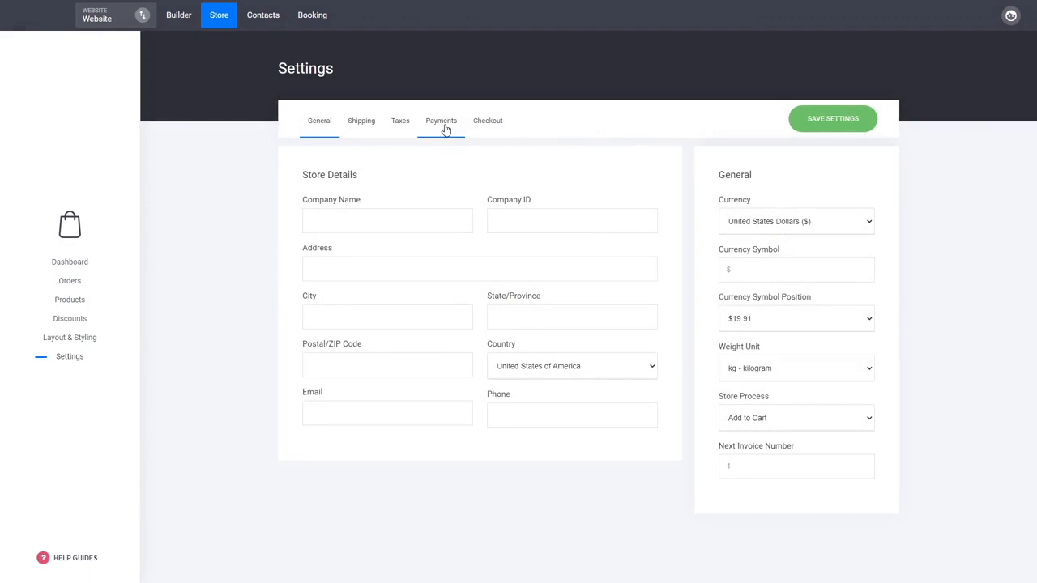
click(444, 125)
click(577, 245)
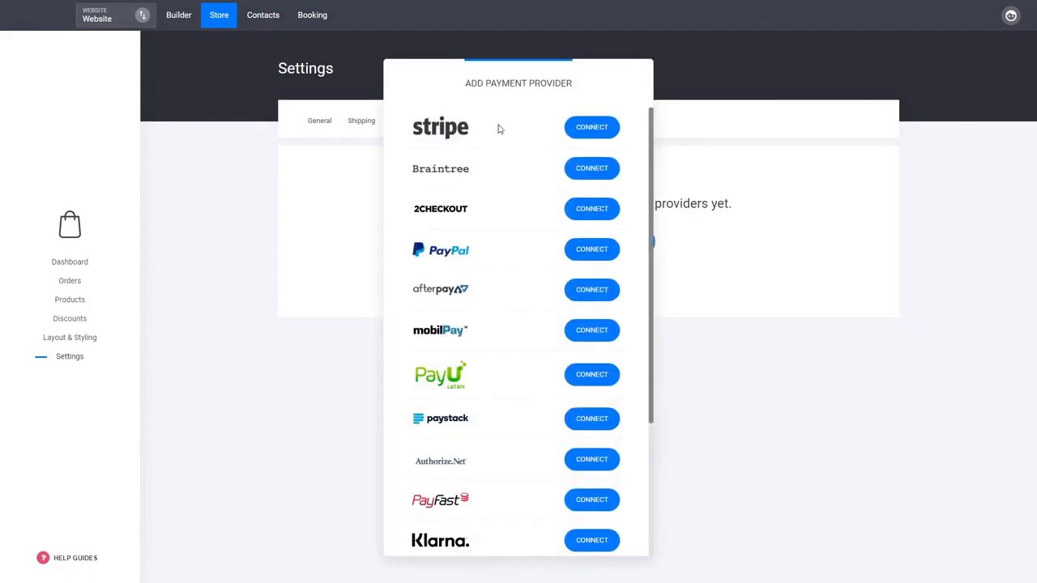
drag(505, 92, 336, 98)
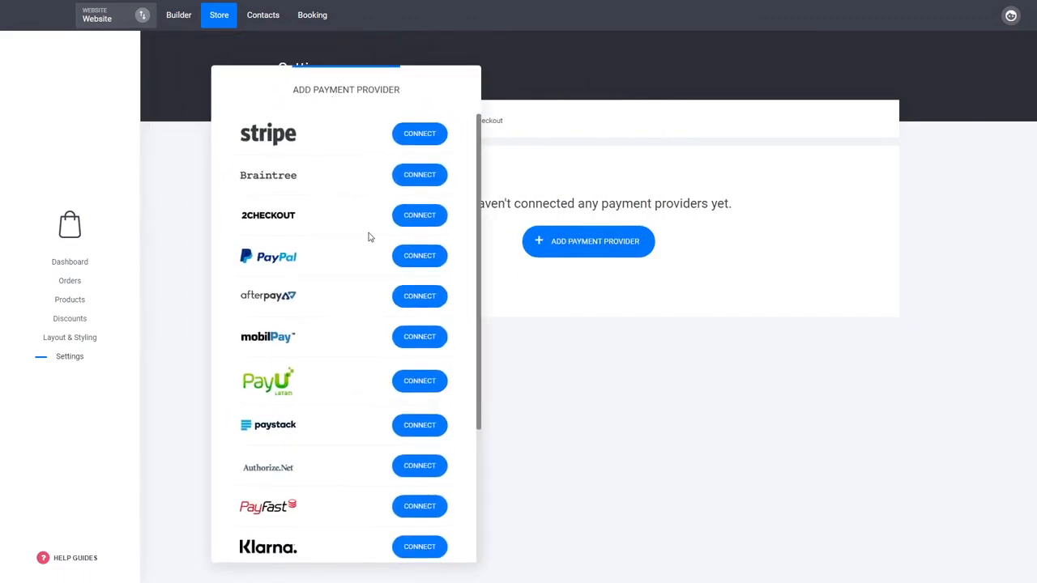
scroll(368, 236, down, 3)
scroll(361, 317, up, 3)
click(411, 135)
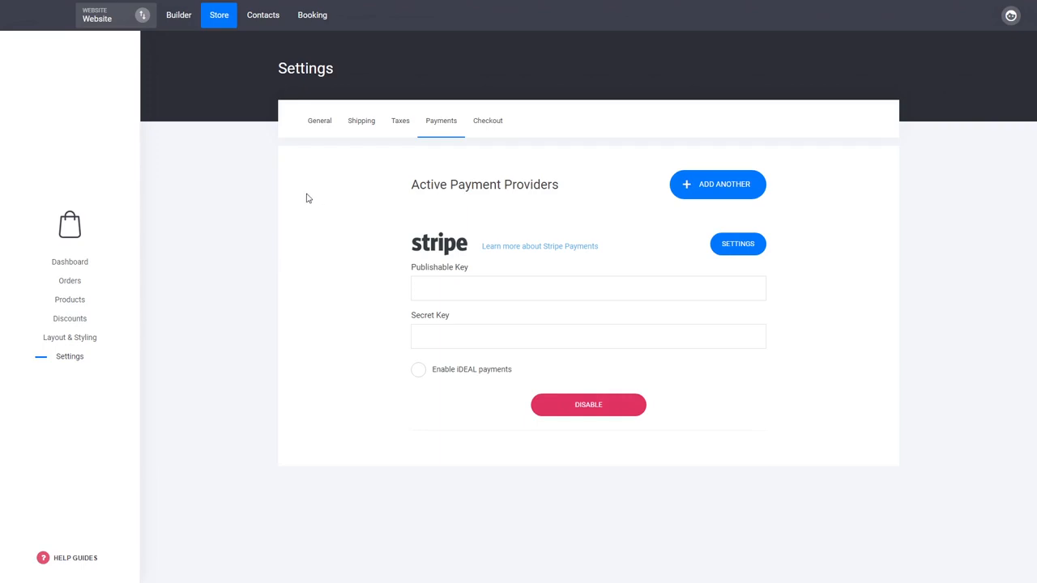
click(181, 17)
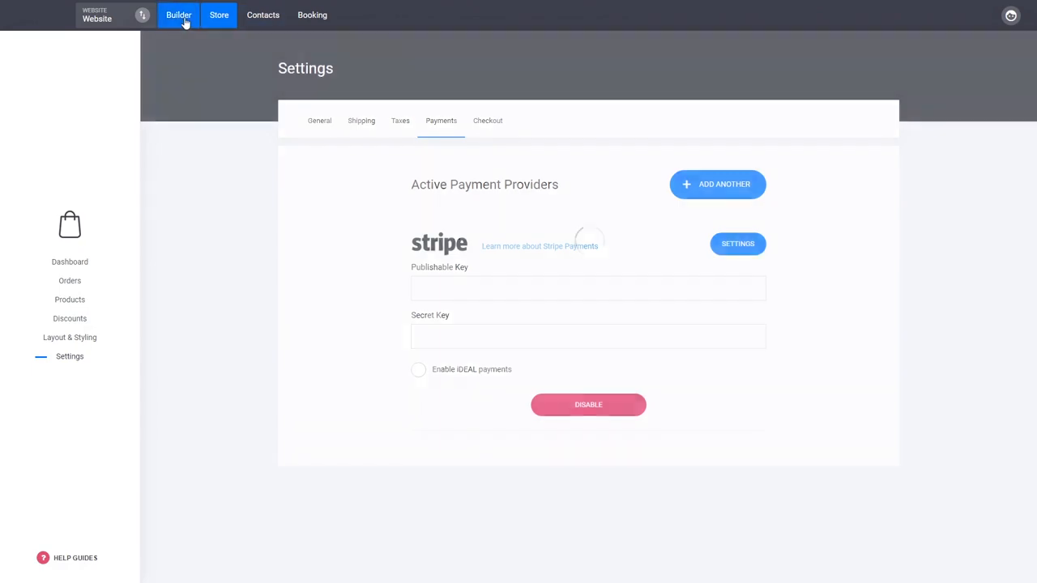